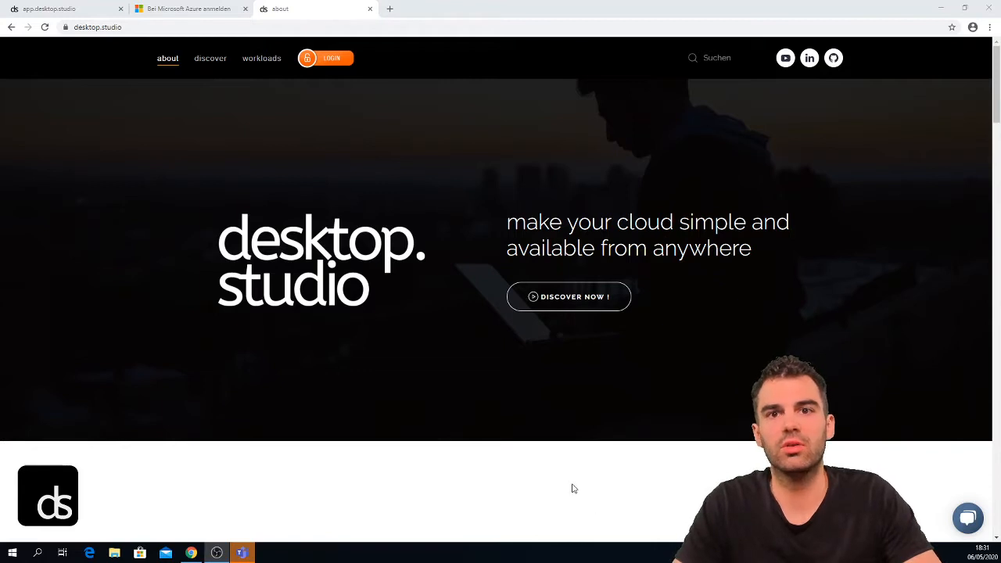
- Sign in to Microsoft Azure with the admin account's e-mail address and password
{"action": "left_click", "coordinate": [195, 7]}
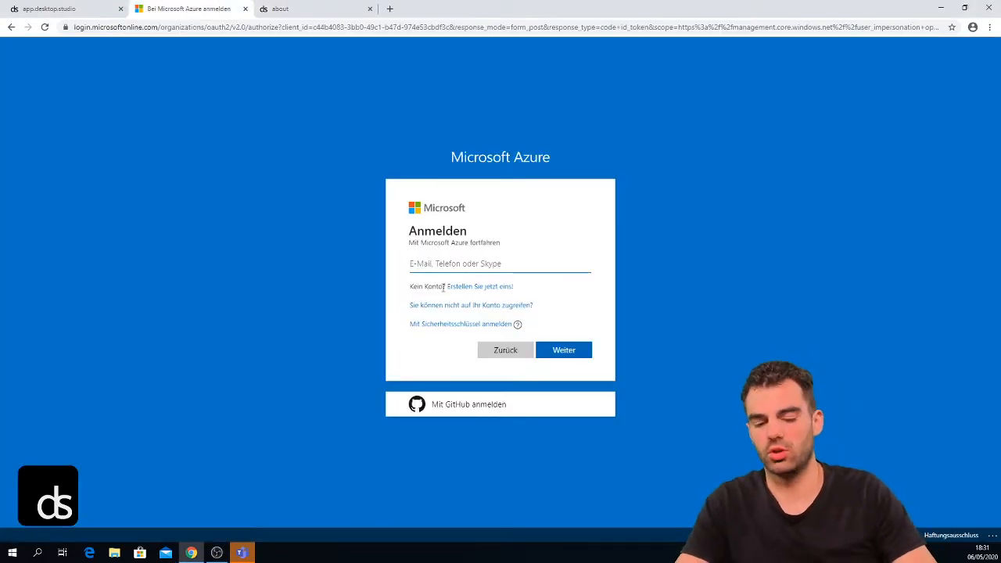
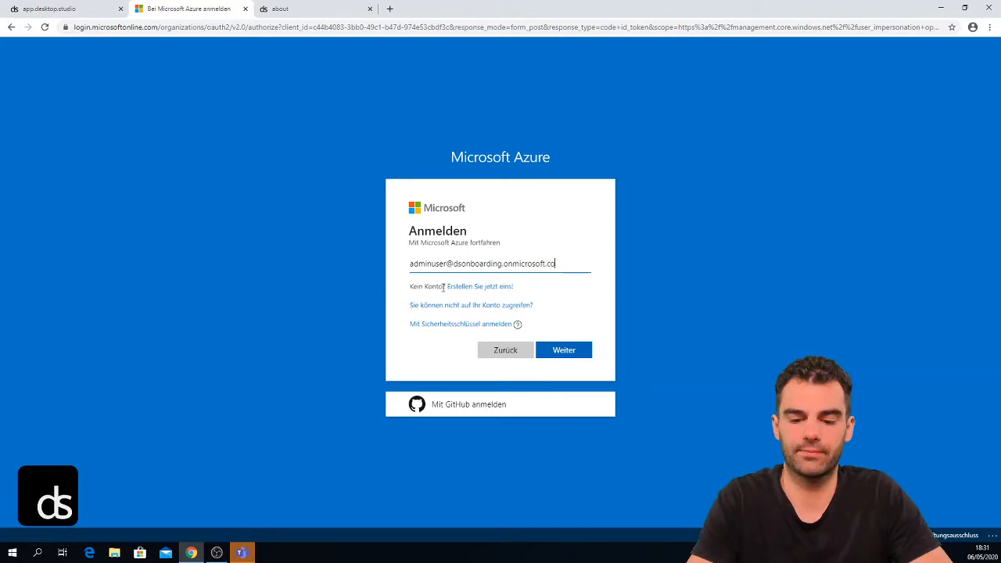
{"action": "key", "text": "Return"}
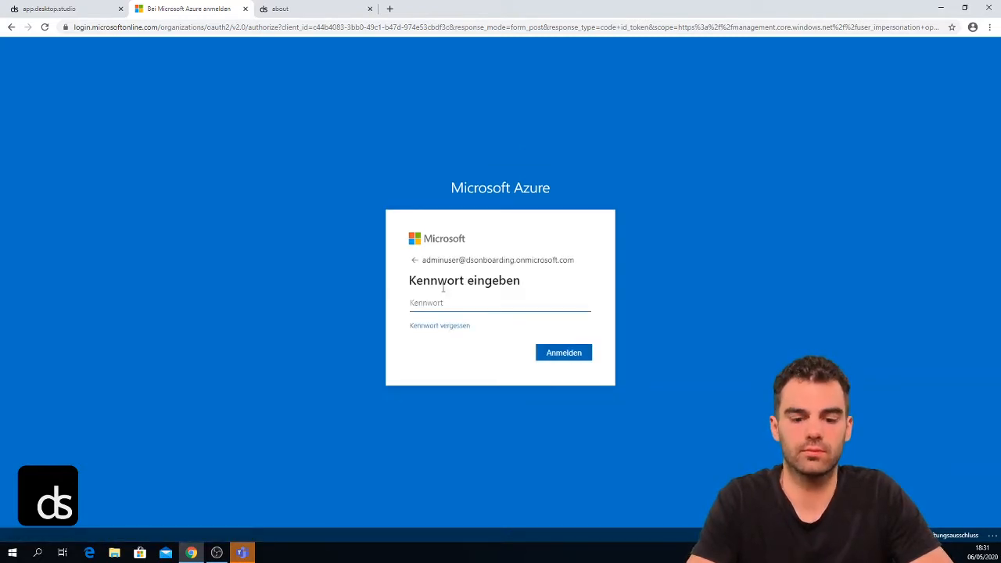
{"action": "type", "text": "•••••••••••"}
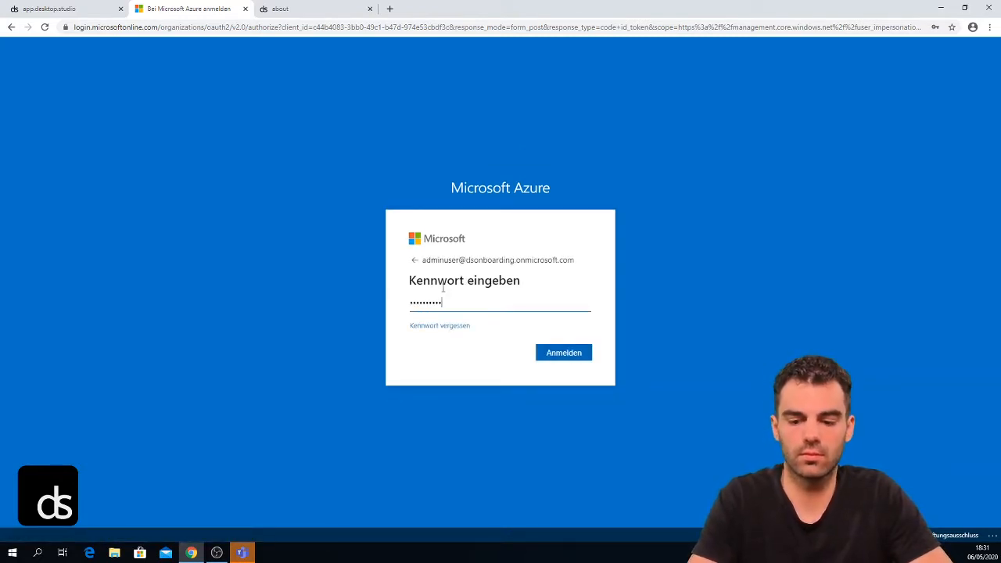
{"action": "key", "text": "Return"}
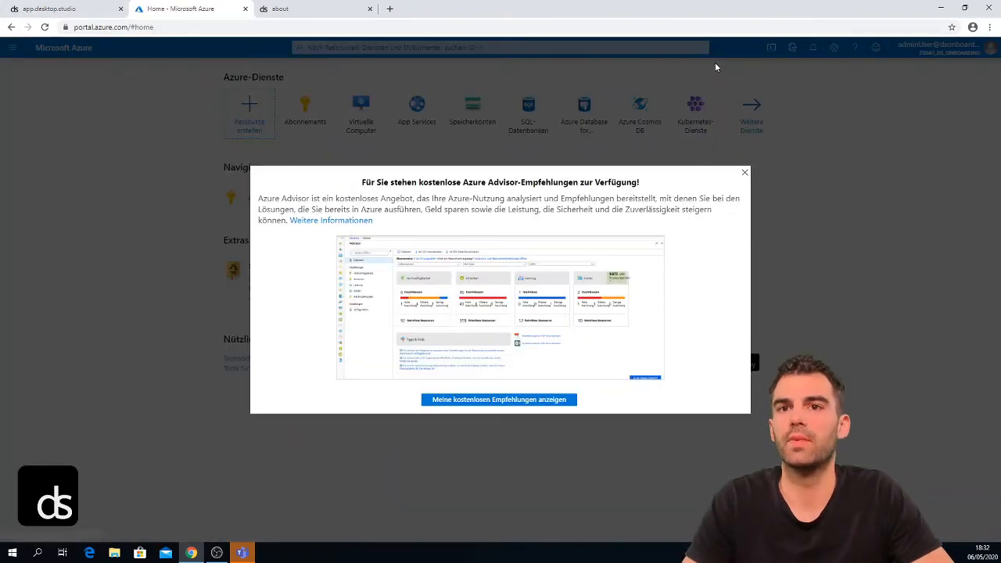
- Dismiss the Advisor popup, glance at Ressourcengruppen, then open Abonnements from Home
{"action": "left_click", "coordinate": [744, 172]}
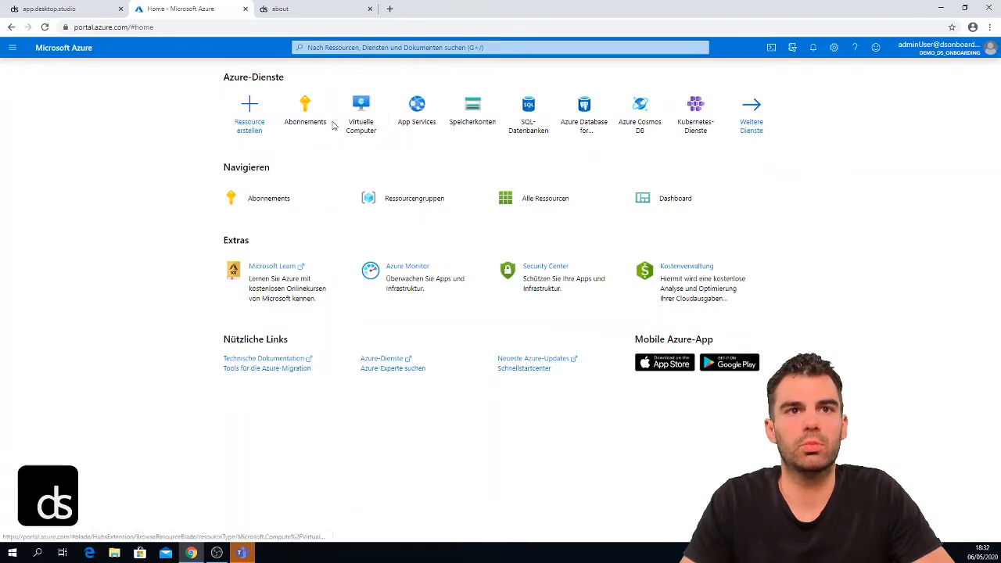
{"action": "left_click", "coordinate": [377, 213]}
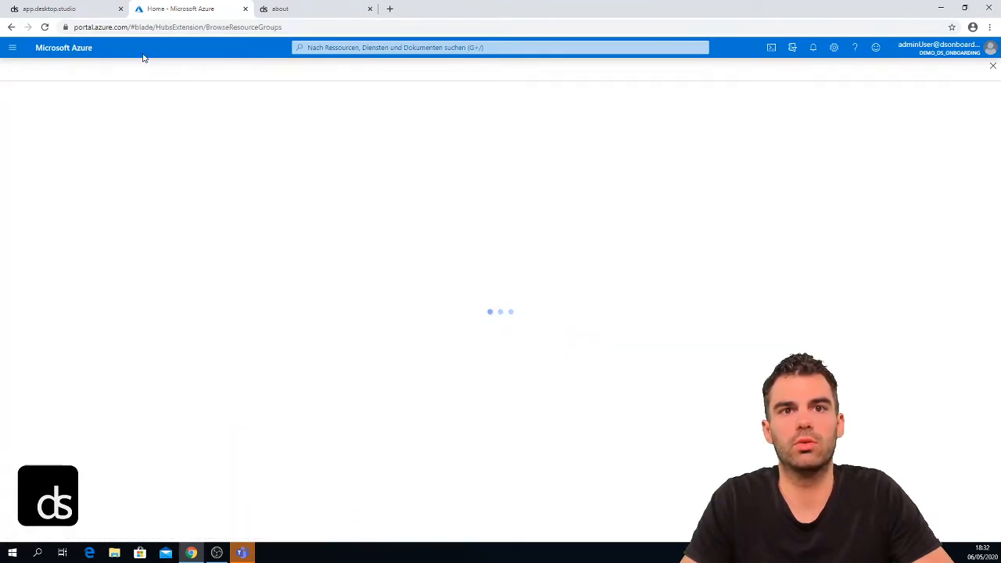
{"action": "left_click", "coordinate": [26, 69]}
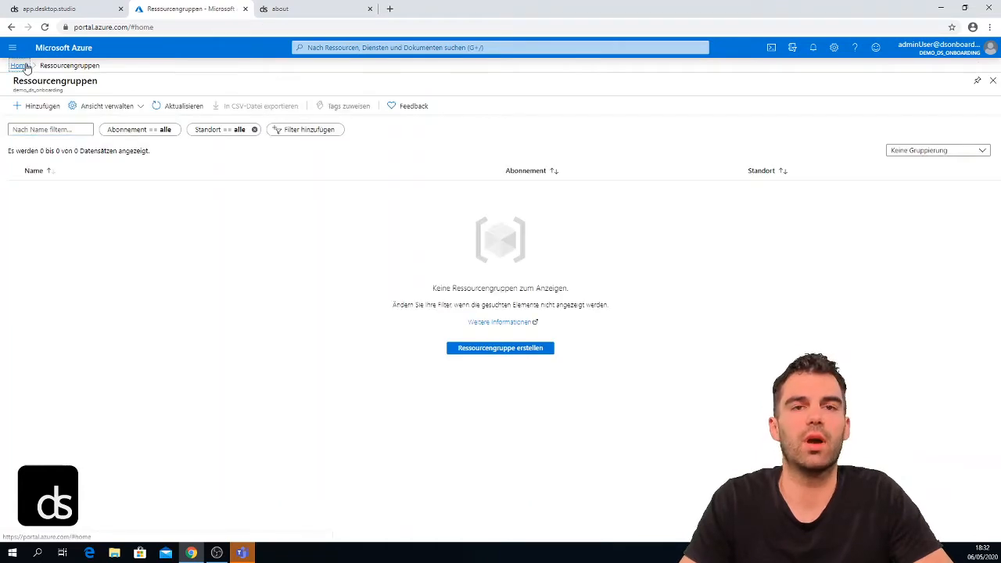
{"action": "left_click", "coordinate": [260, 205]}
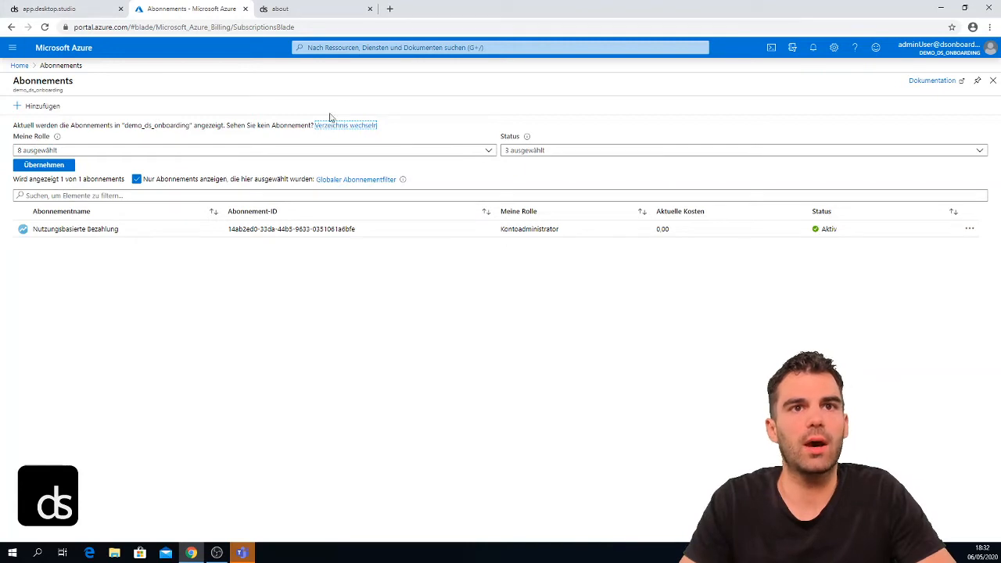
- Search the Marketplace under Ressource erstellen for 'desktop.studio'
{"action": "left_click", "coordinate": [359, 46]}
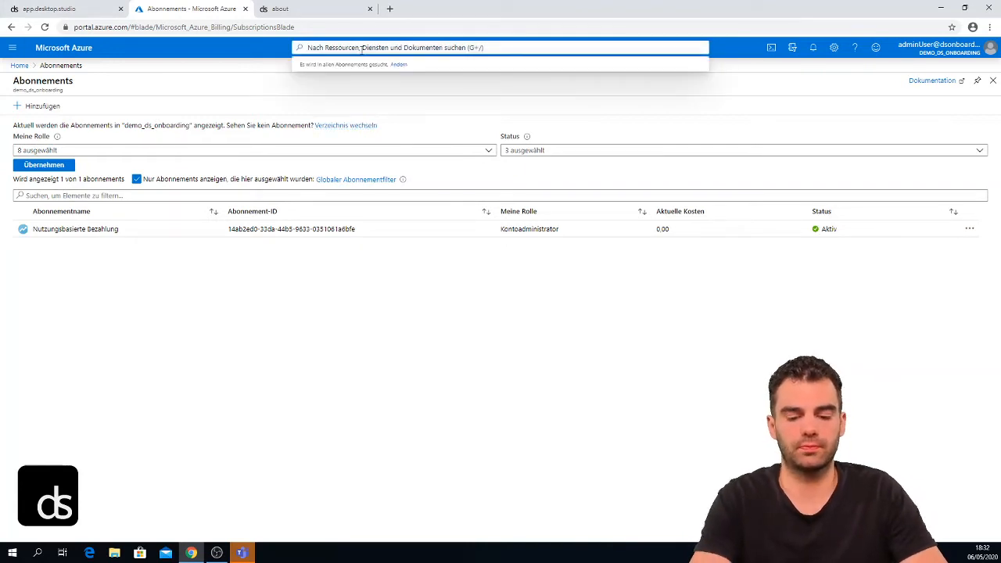
{"action": "left_click", "coordinate": [12, 50]}
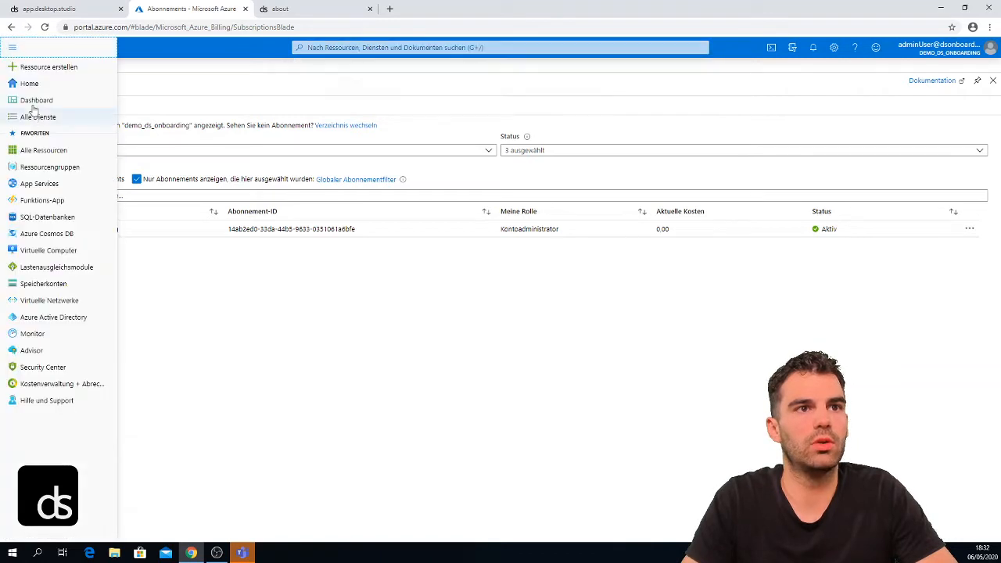
{"action": "left_click", "coordinate": [22, 70]}
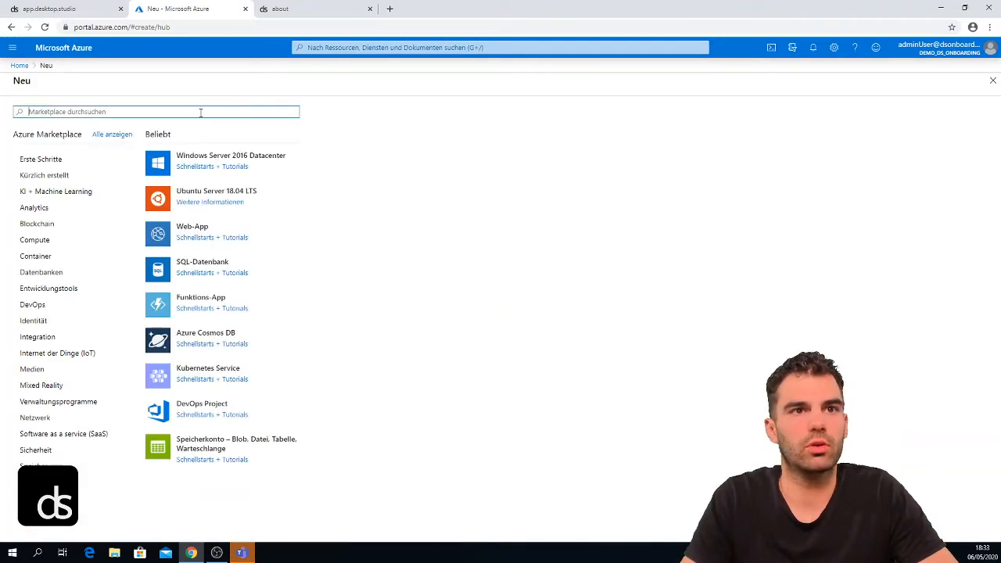
{"action": "type", "text": "desktop.studio"}
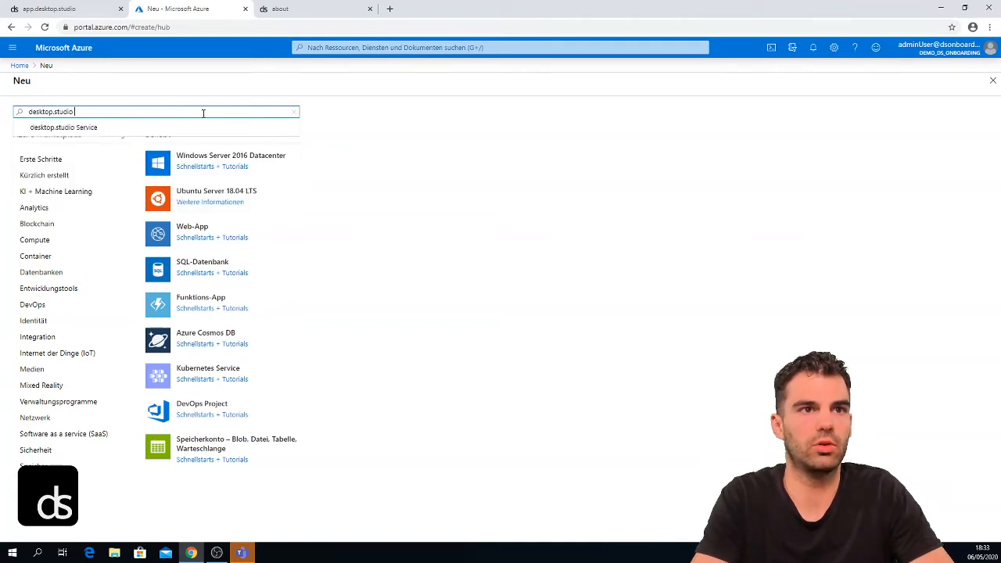
{"action": "key", "text": "Return"}
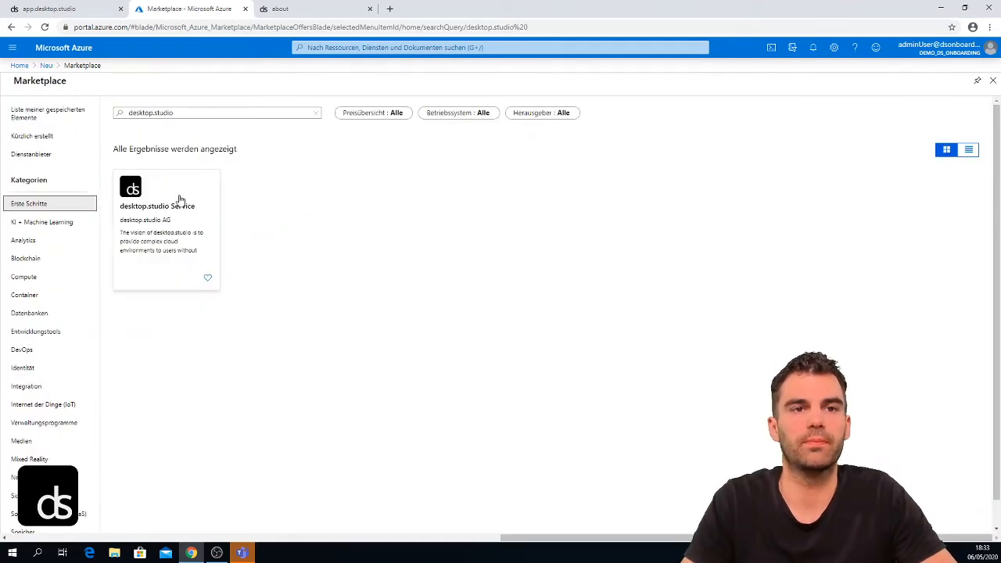
- Open the desktop.studio Service offer, review its plans and prices, and start the Pay as you Go subscription
{"action": "left_click", "coordinate": [174, 205]}
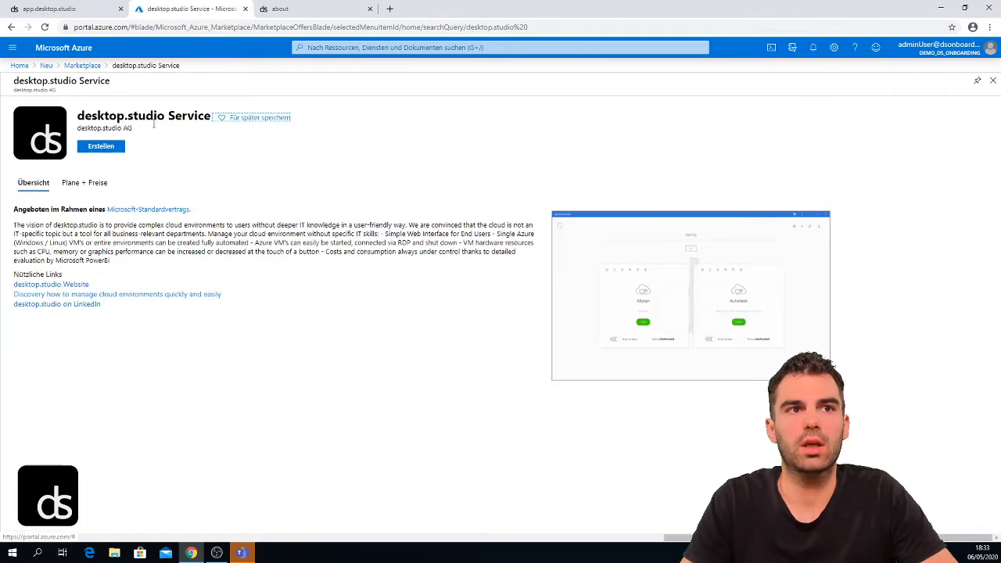
{"action": "left_click", "coordinate": [101, 197]}
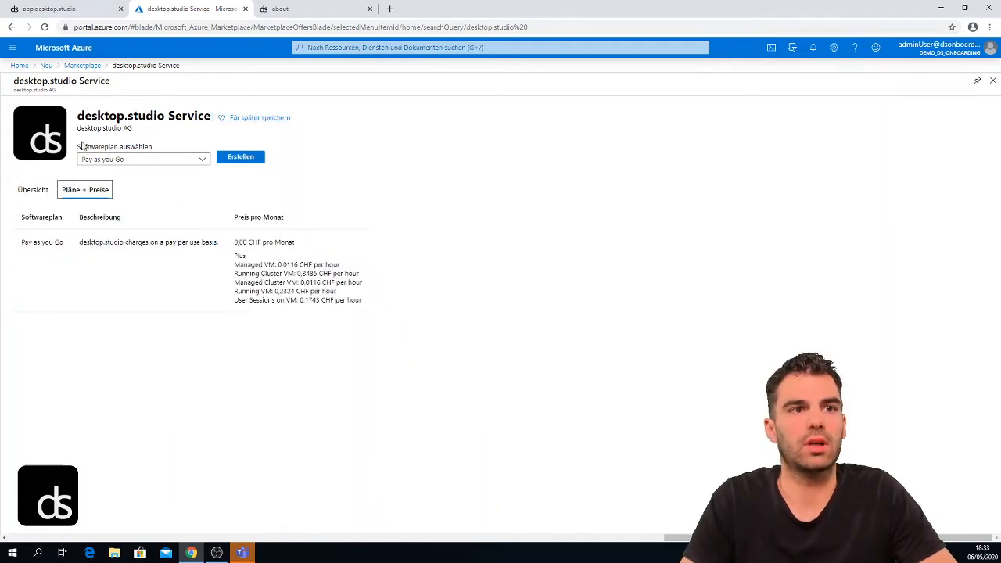
{"action": "left_click", "coordinate": [36, 194]}
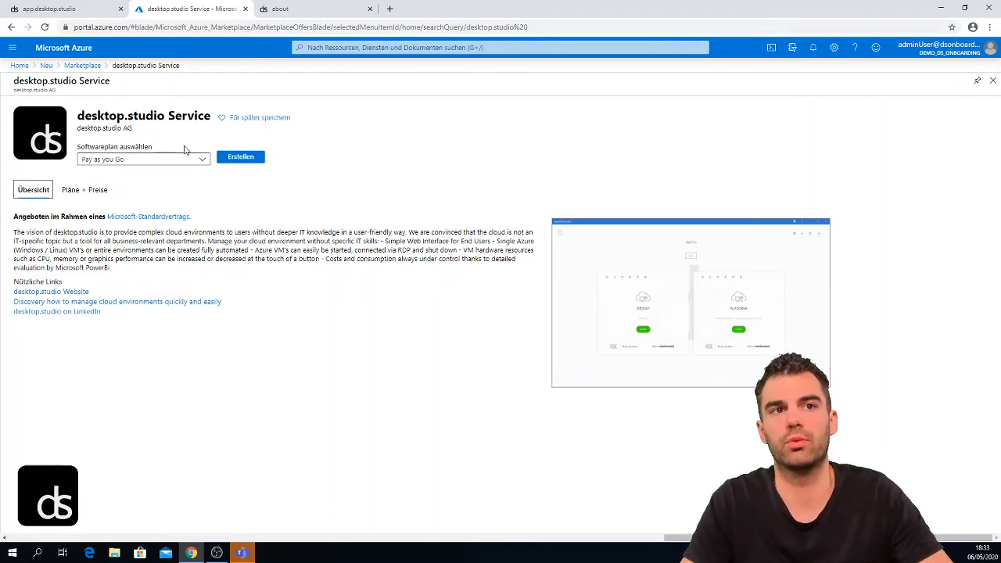
{"action": "left_click", "coordinate": [227, 160]}
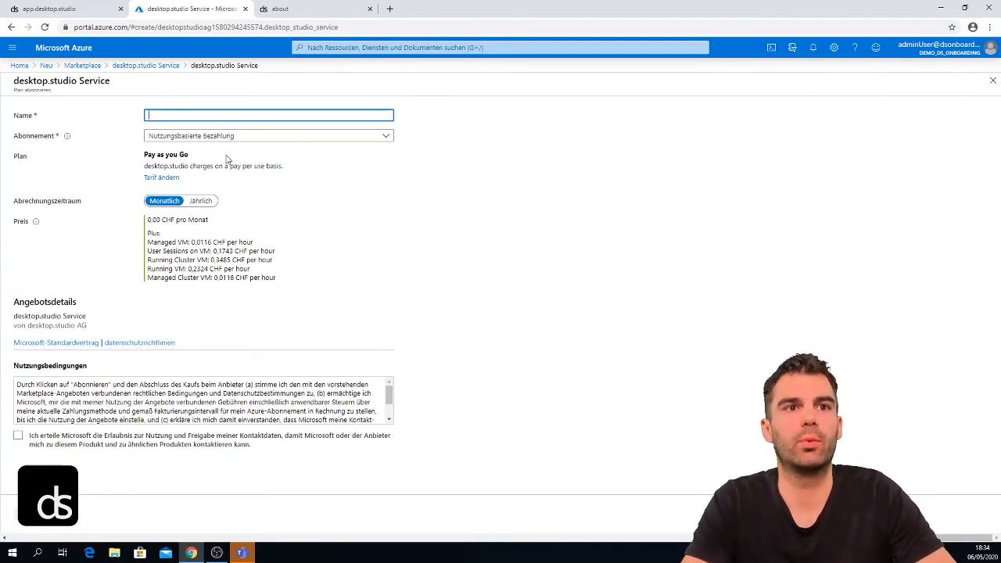
- Name the subscription 'desktopstudio', tick contact-sharing consent, and enter the preferred e-mail address
{"action": "type", "text": "desktopstudio"}
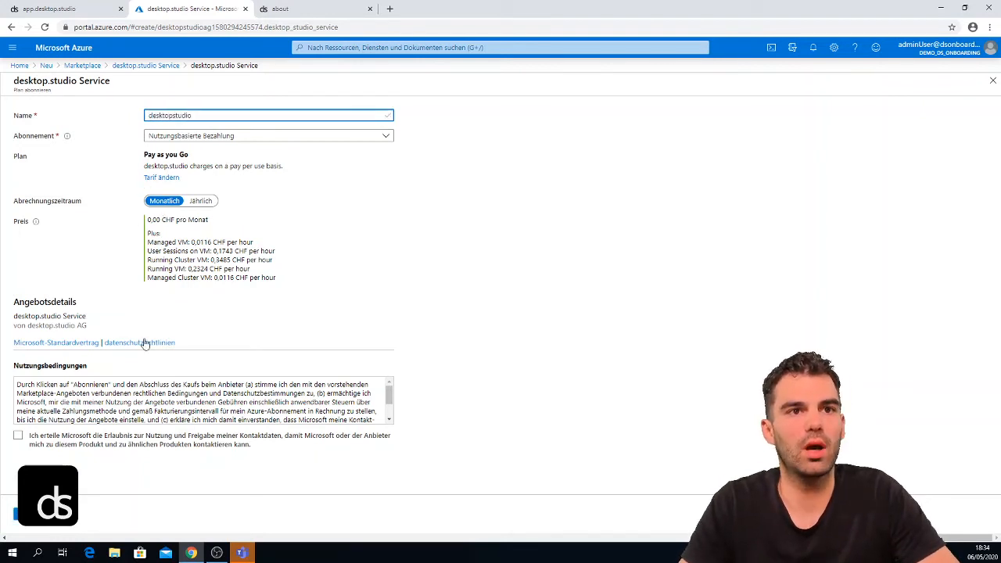
{"action": "left_click", "coordinate": [18, 435]}
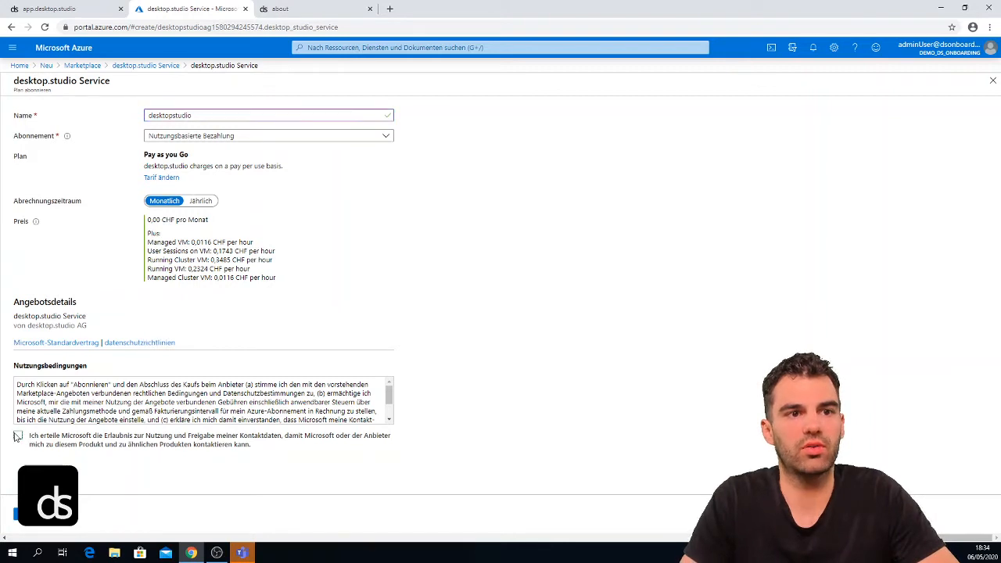
{"action": "scroll", "coordinate": [132, 436], "scroll_direction": "down", "scroll_amount": 1}
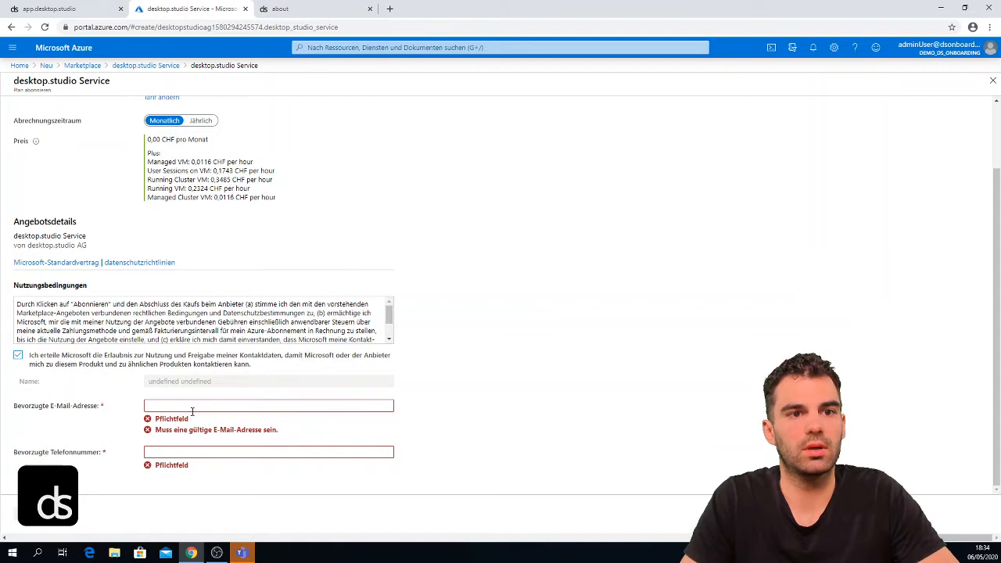
{"action": "left_click", "coordinate": [192, 408]}
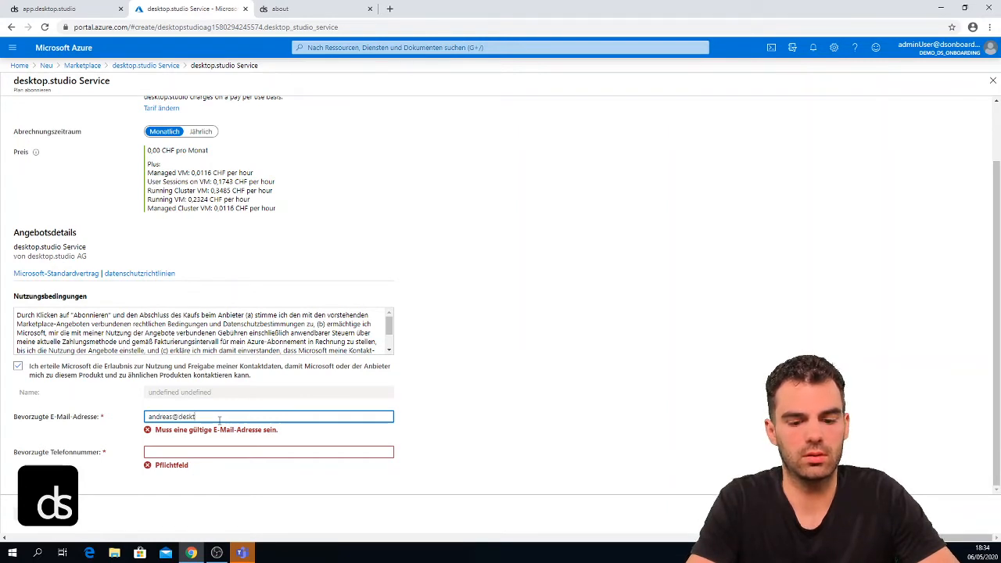
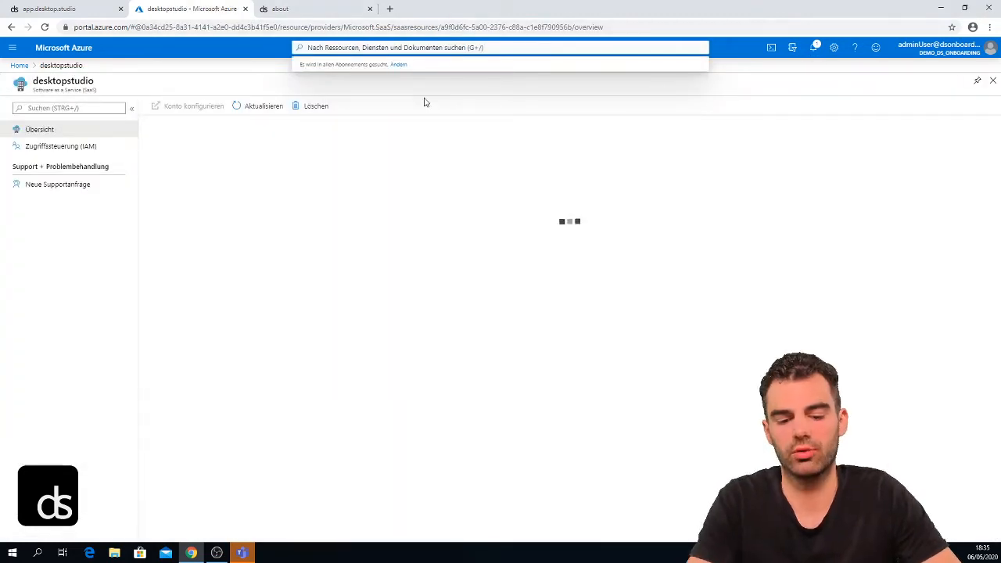
- Clear the stray portal search and launch Konto konfigurieren from the desktopstudio overview
{"action": "type", "text": "sc"}
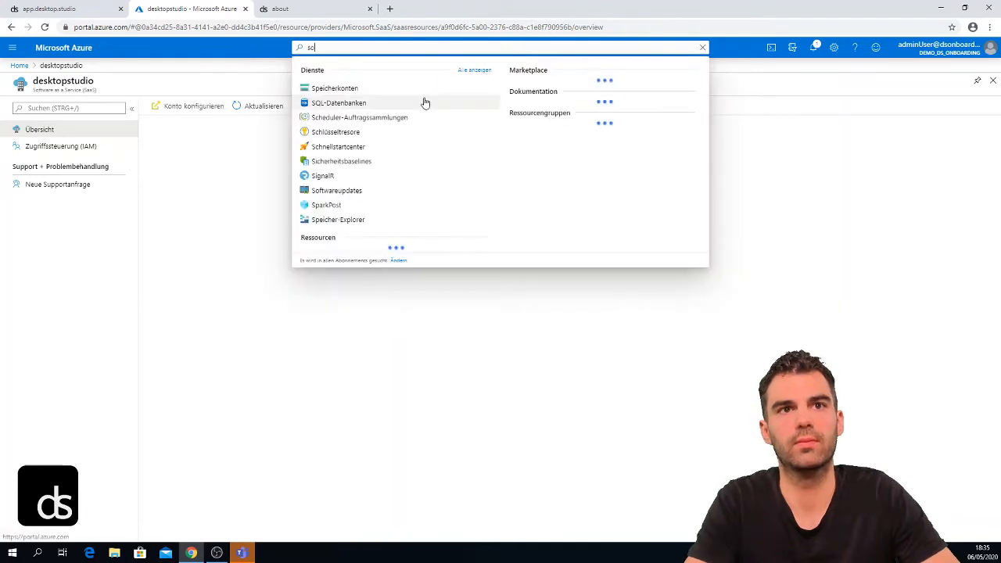
{"action": "type", "text": "ftware"}
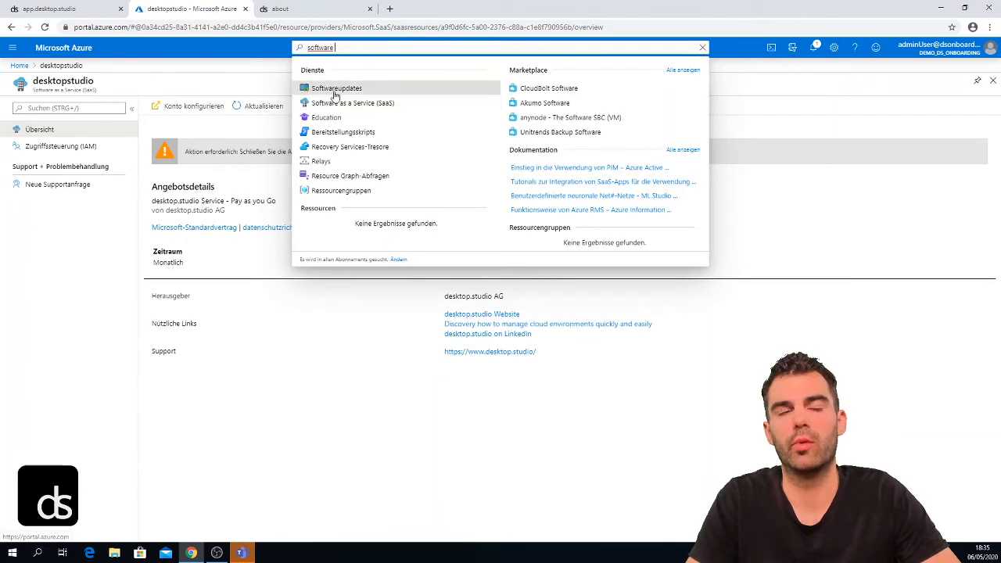
{"action": "key", "text": "Escape"}
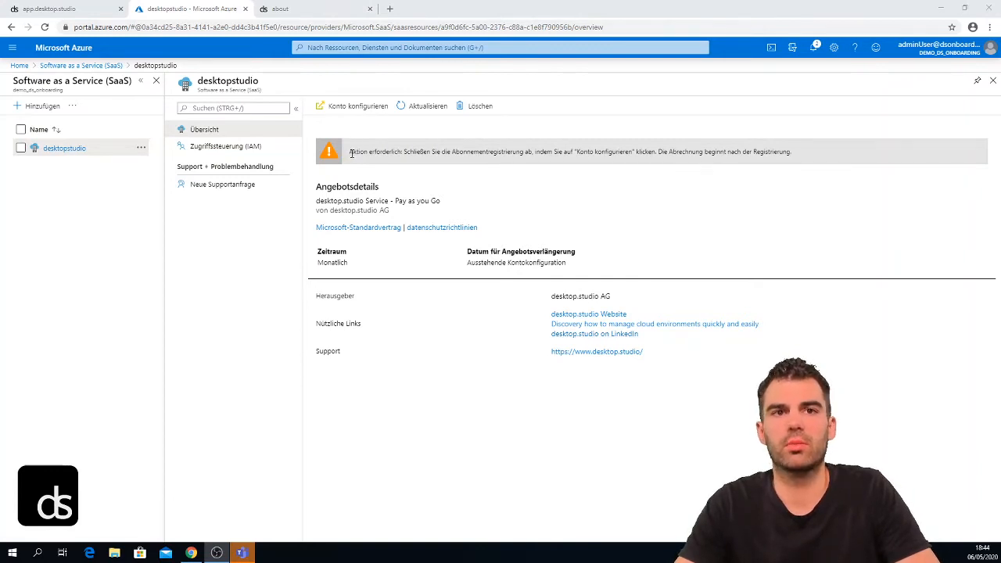
{"action": "double_click", "coordinate": [351, 153]}
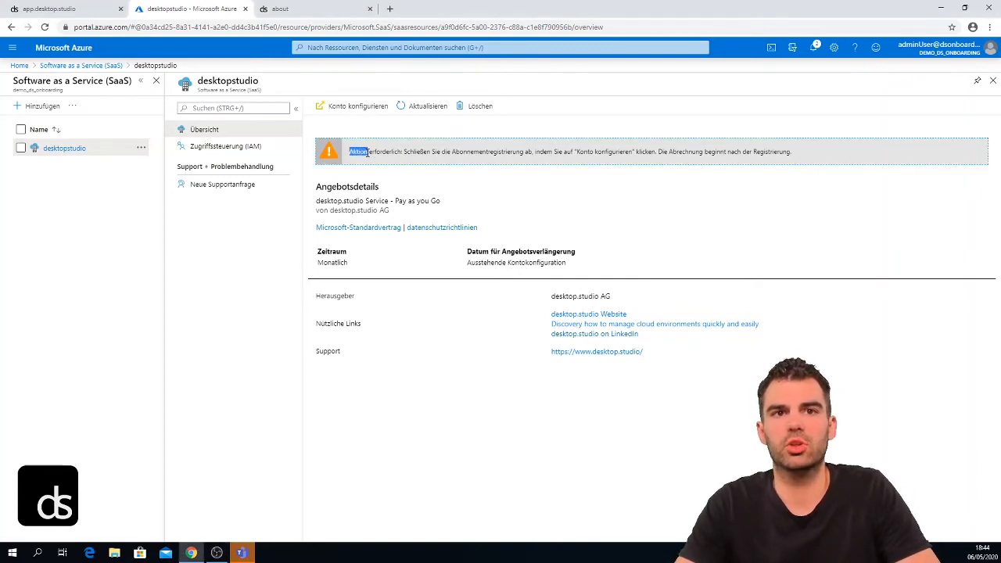
{"action": "left_click", "coordinate": [362, 109]}
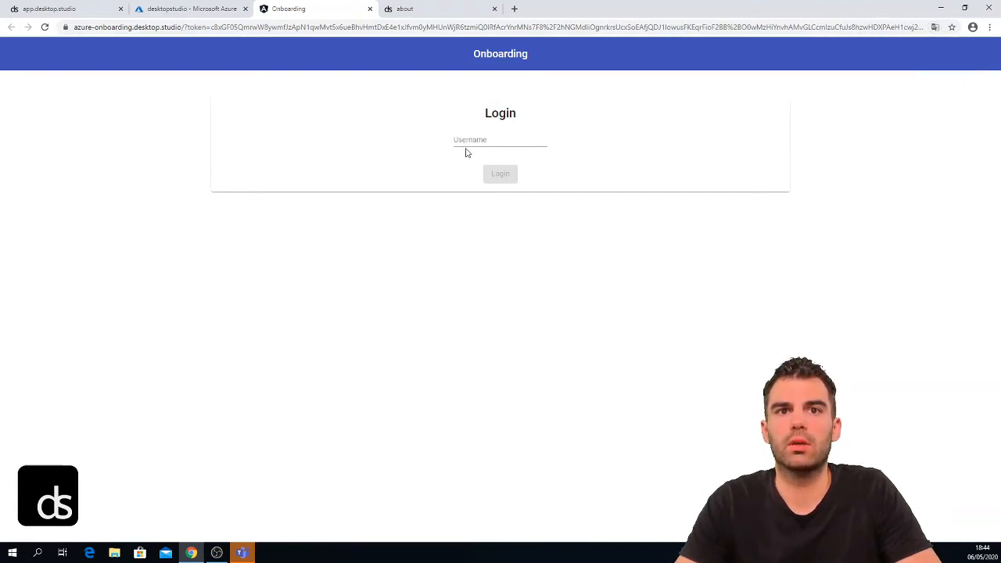
- Log in to desktop.studio Onboarding with the admin username and accept permissions for the whole organisation
{"action": "left_click", "coordinate": [468, 145]}
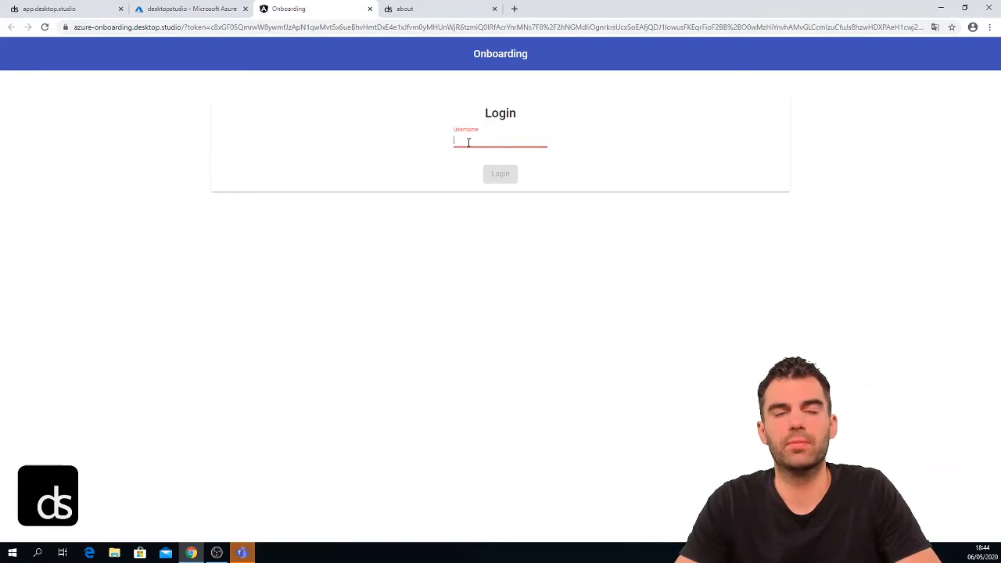
{"action": "type", "text": "onboarding.onmicrosoft.com"}
{"action": "left_click_drag", "start_coordinate": [473, 140], "coordinate": [397, 131]}
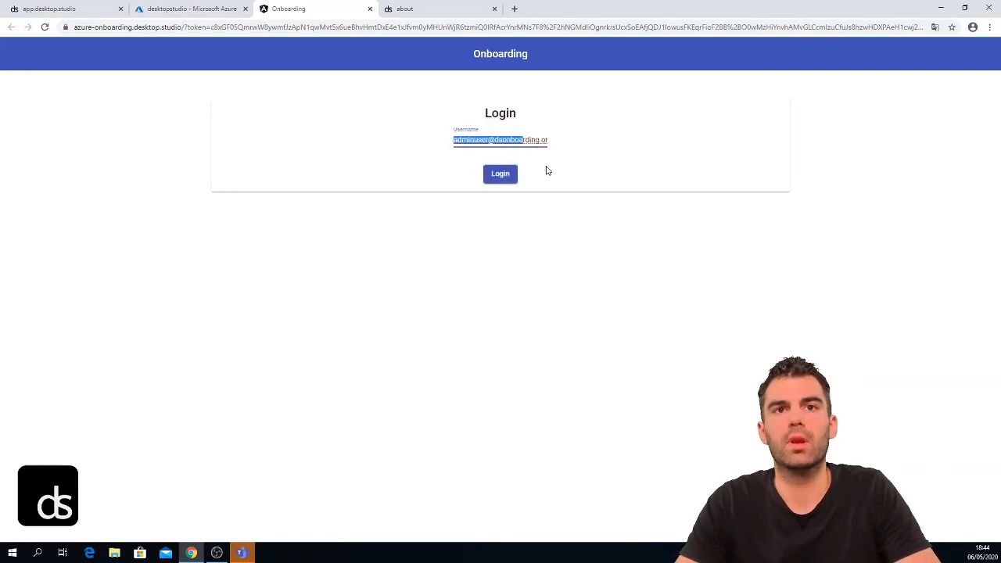
{"action": "left_click", "coordinate": [499, 174]}
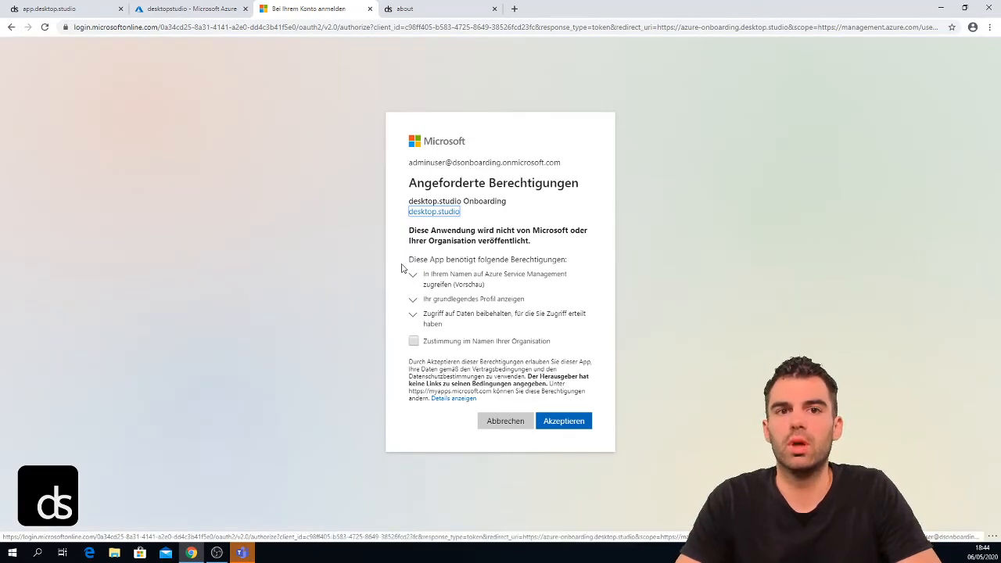
{"action": "left_click", "coordinate": [414, 342]}
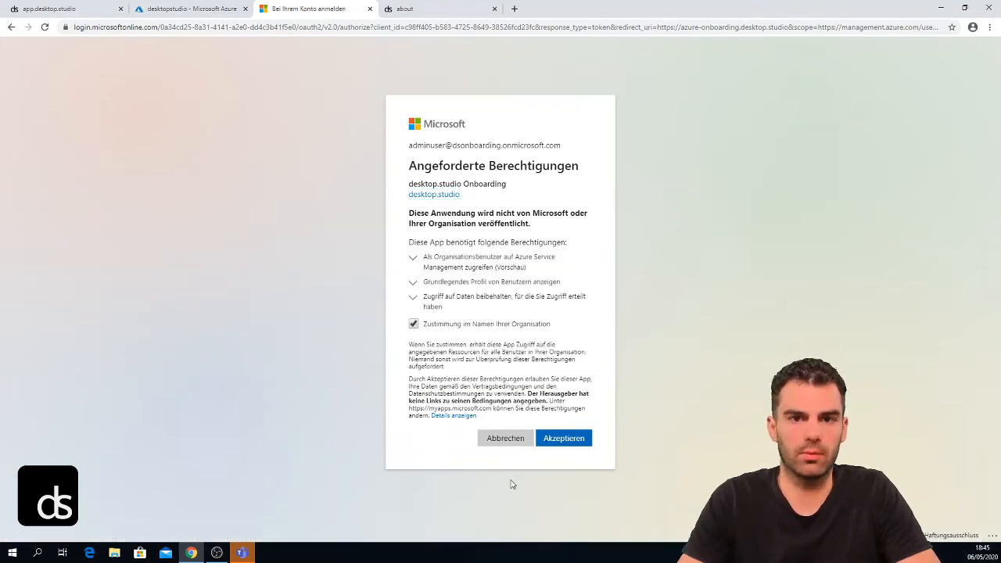
{"action": "left_click", "coordinate": [551, 440]}
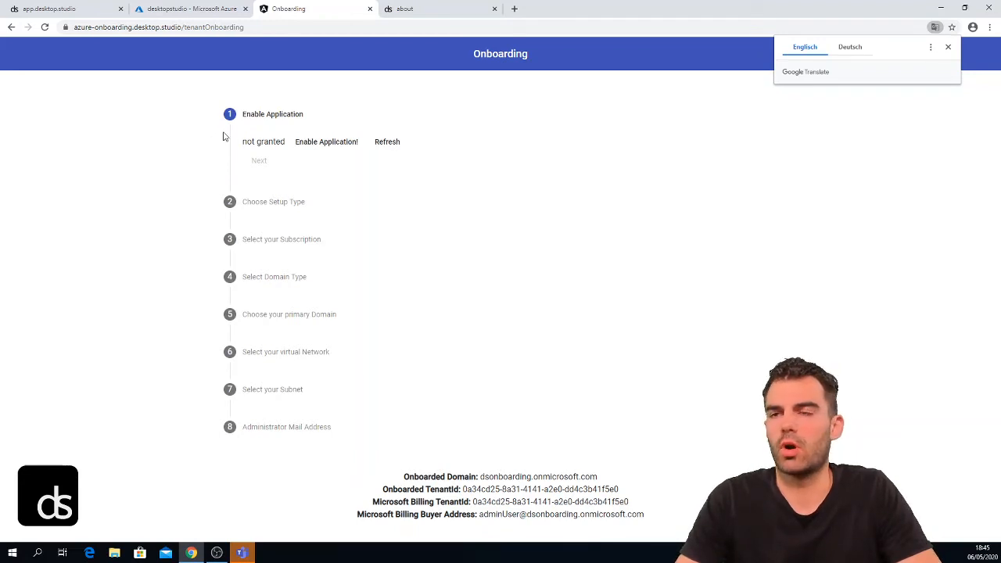
- Grant admin consent for the desktop.studio application through the consent window using the admin account
{"action": "left_click", "coordinate": [311, 144]}
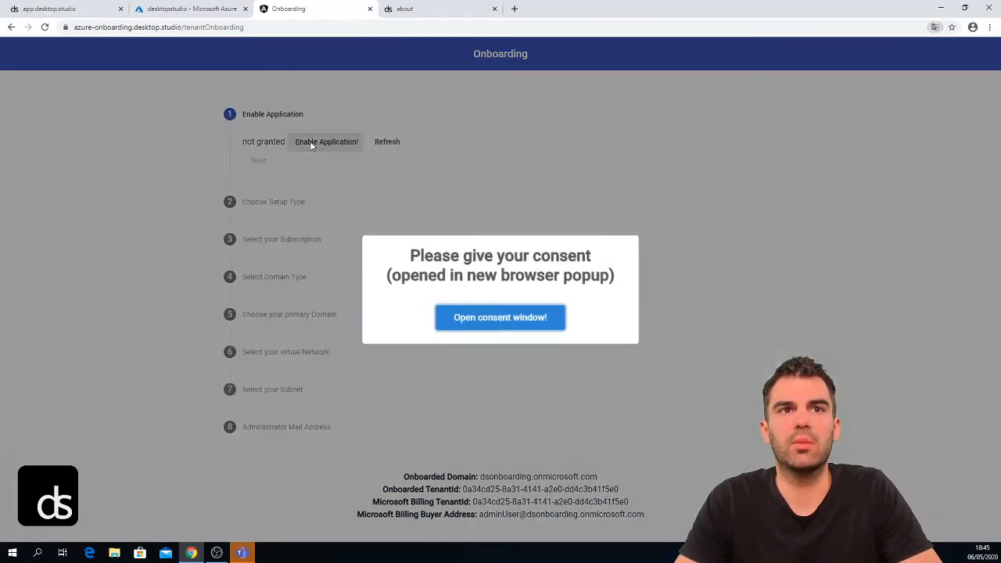
{"action": "left_click", "coordinate": [455, 318]}
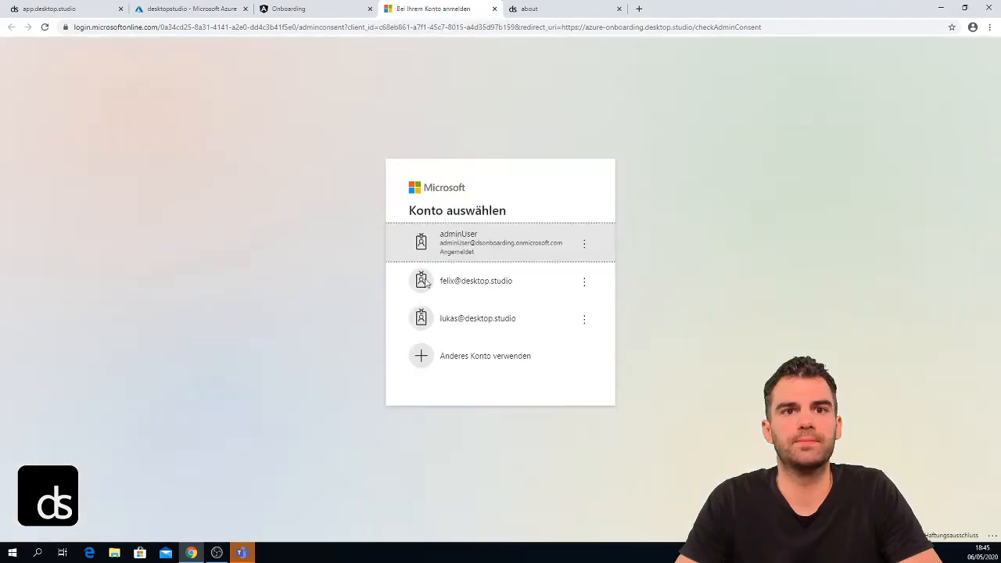
{"action": "left_click", "coordinate": [495, 246]}
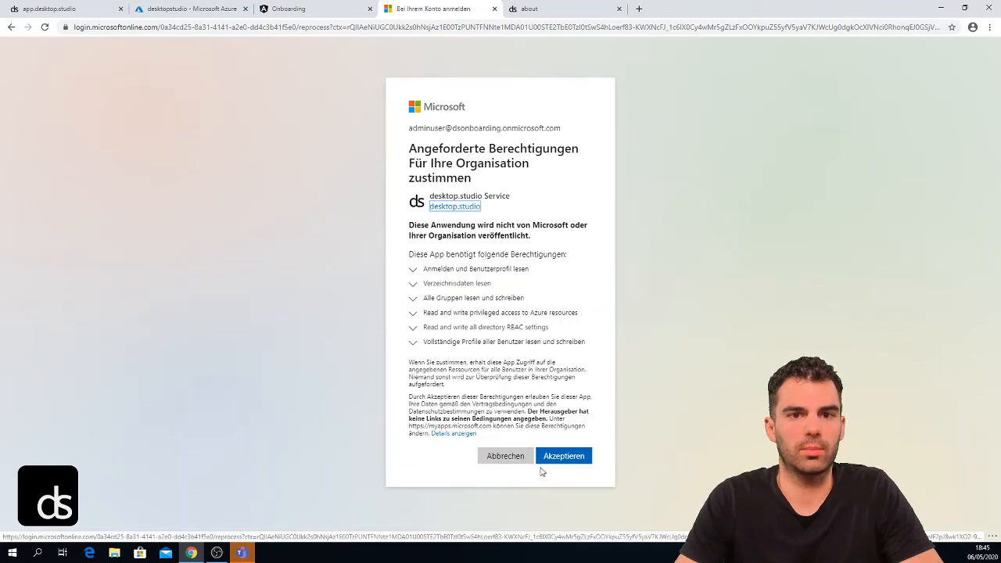
{"action": "left_click", "coordinate": [556, 456]}
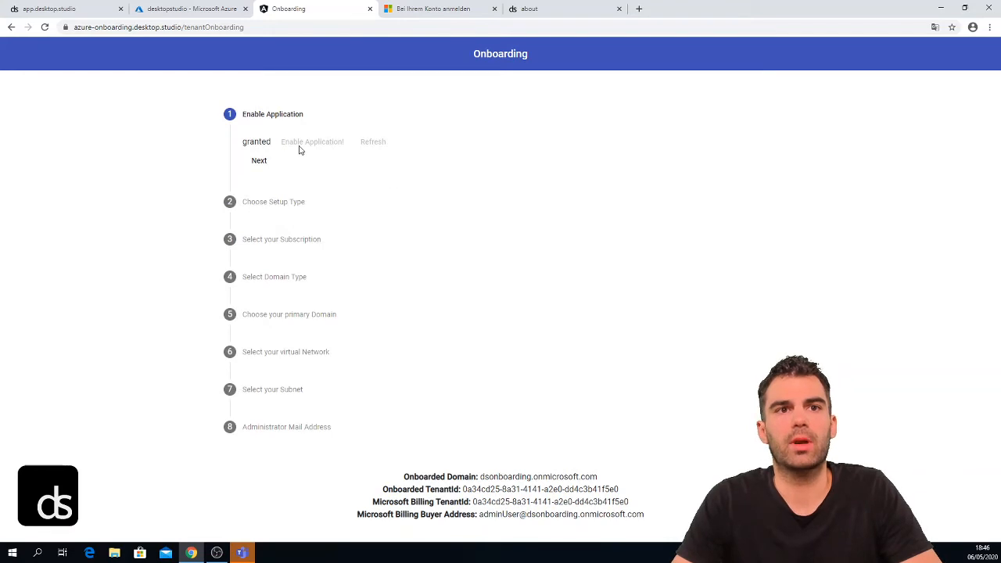
- Choose New Setup as the setup type
{"action": "left_click", "coordinate": [260, 163]}
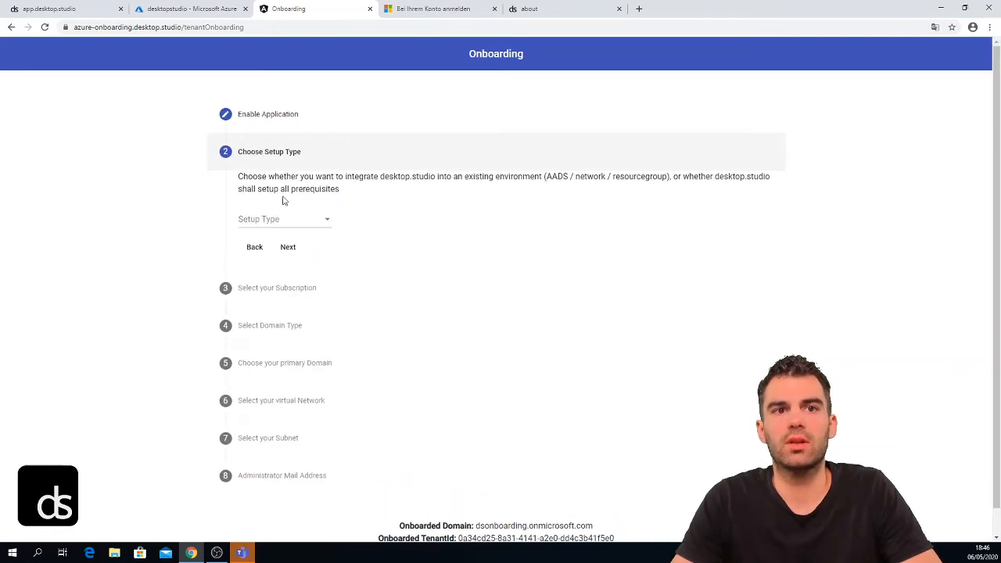
{"action": "left_click", "coordinate": [288, 219]}
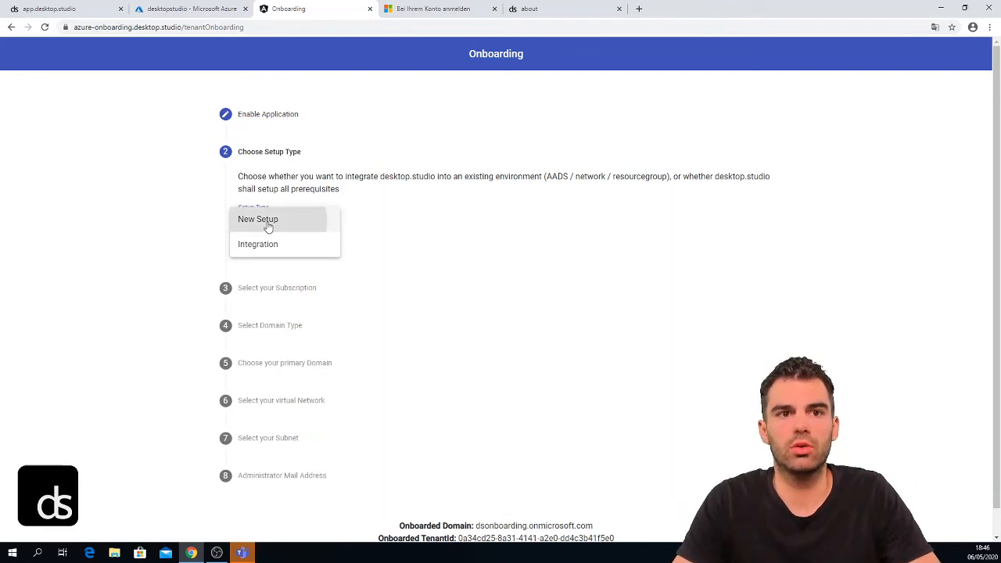
{"action": "left_click", "coordinate": [270, 226]}
- Select the Nutzungsbasierte Bezahlung subscription and bring up the domain type choices
{"action": "left_click", "coordinate": [288, 247]}
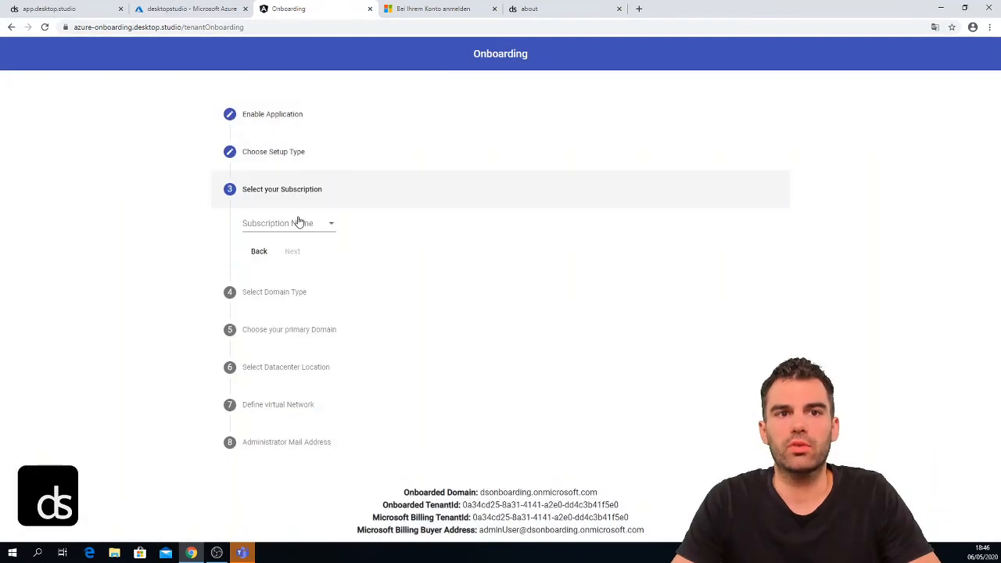
{"action": "left_click", "coordinate": [298, 222]}
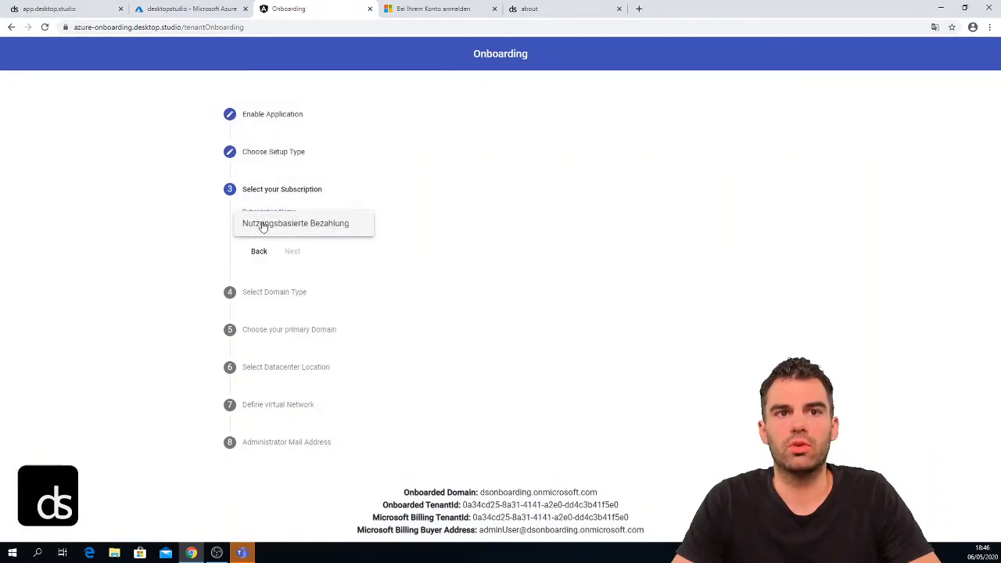
{"action": "left_click", "coordinate": [293, 226]}
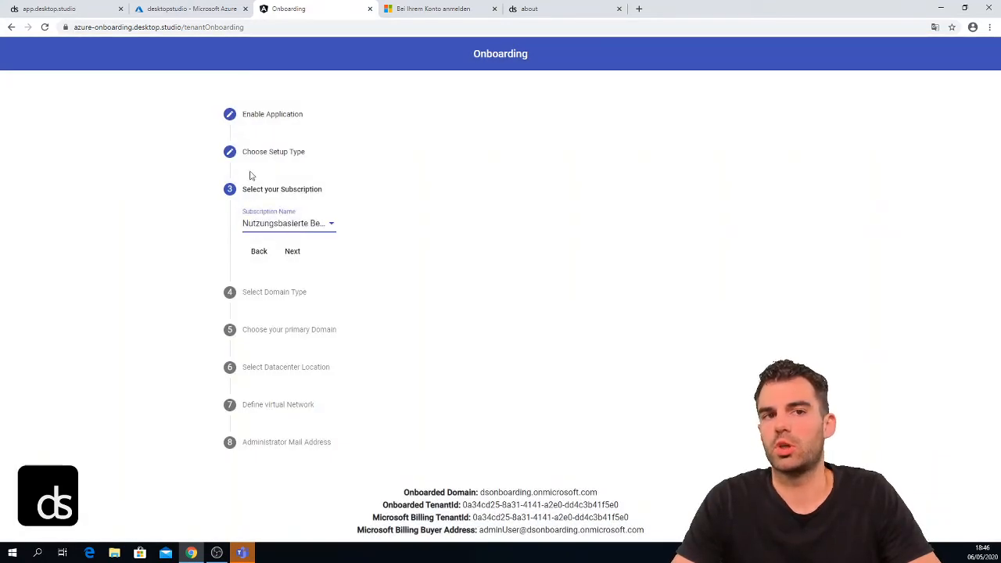
{"action": "left_click", "coordinate": [292, 252]}
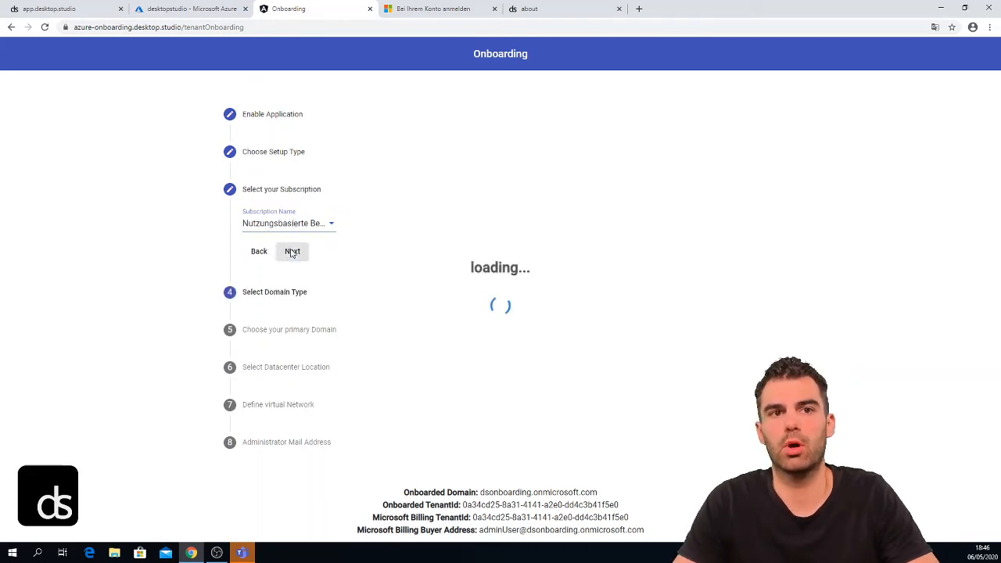
{"action": "left_click", "coordinate": [284, 262]}
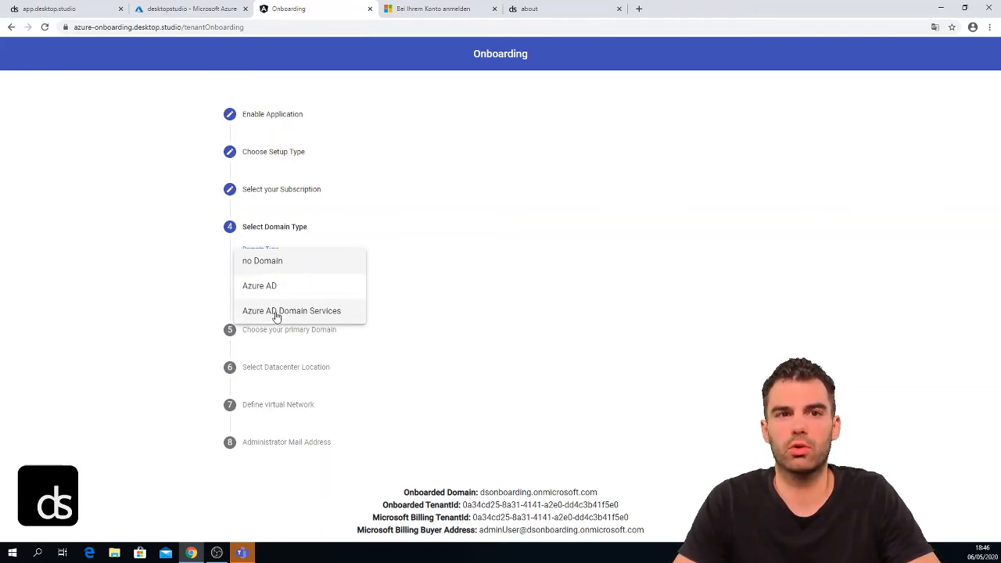
- Set domain type Azure AD Domain Services and main domain dsonboarding.onmicrosoft.com
{"action": "left_click", "coordinate": [275, 314]}
{"action": "left_click", "coordinate": [291, 289]}
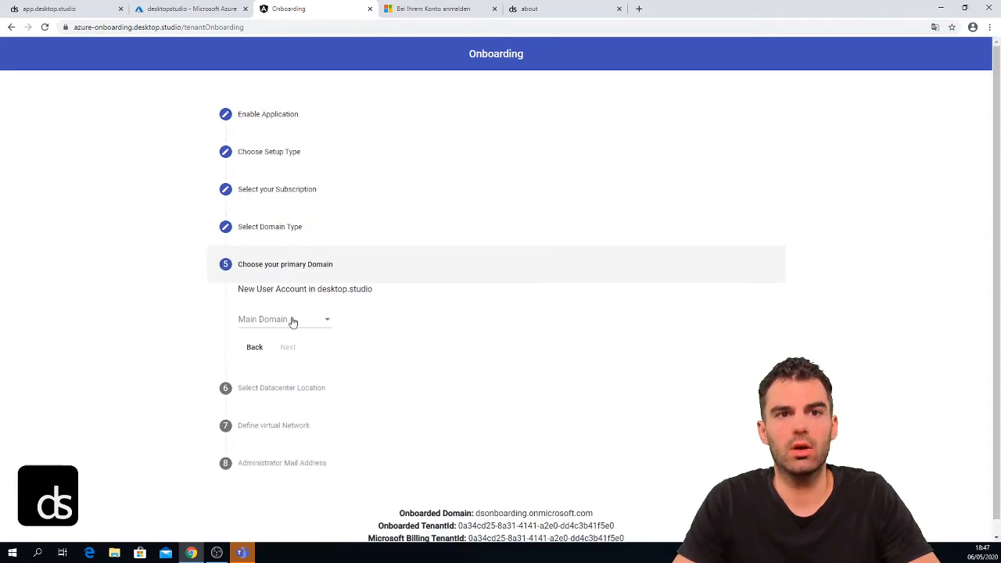
{"action": "left_click", "coordinate": [290, 320]}
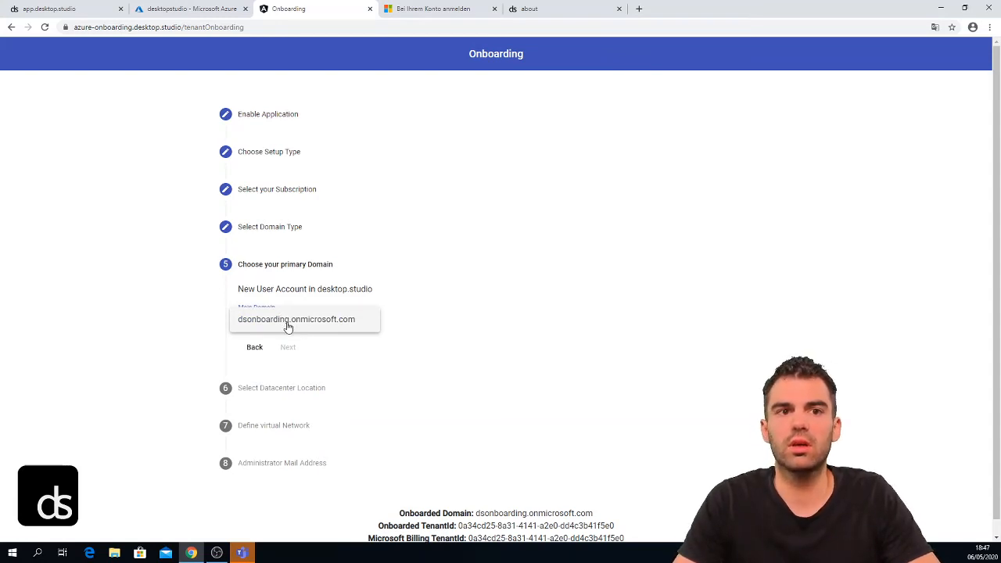
{"action": "left_click", "coordinate": [288, 327]}
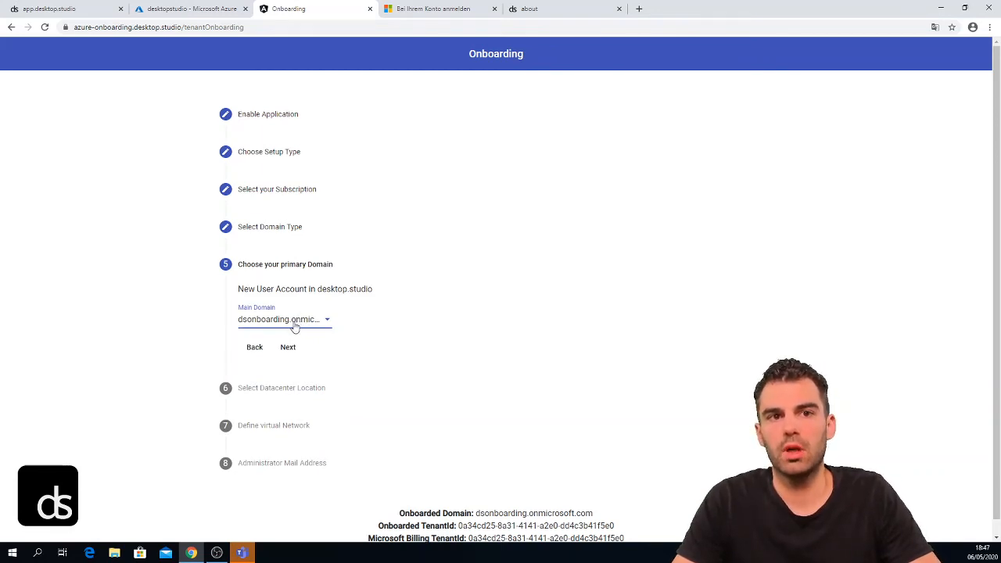
{"action": "left_click", "coordinate": [292, 327]}
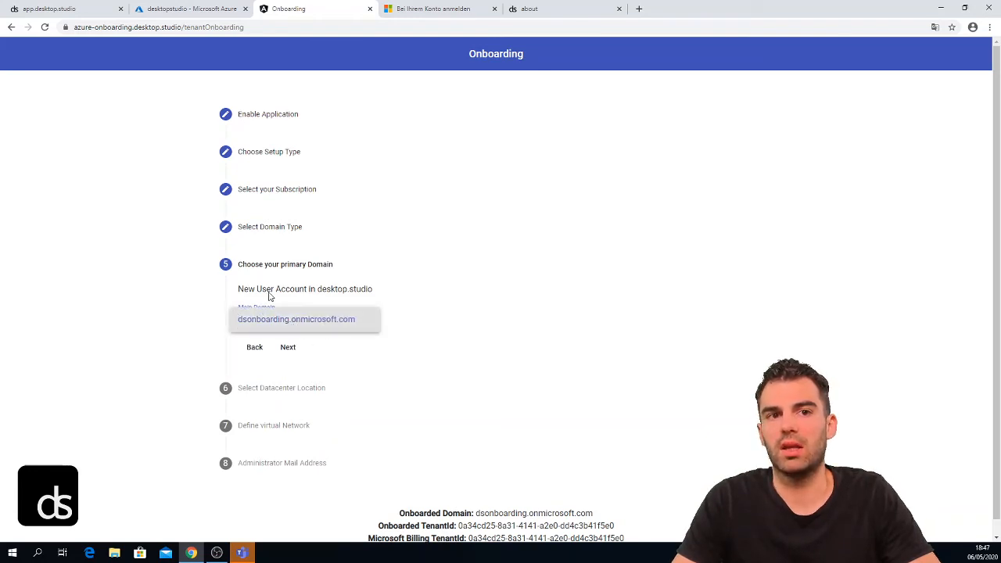
{"action": "left_click", "coordinate": [293, 350]}
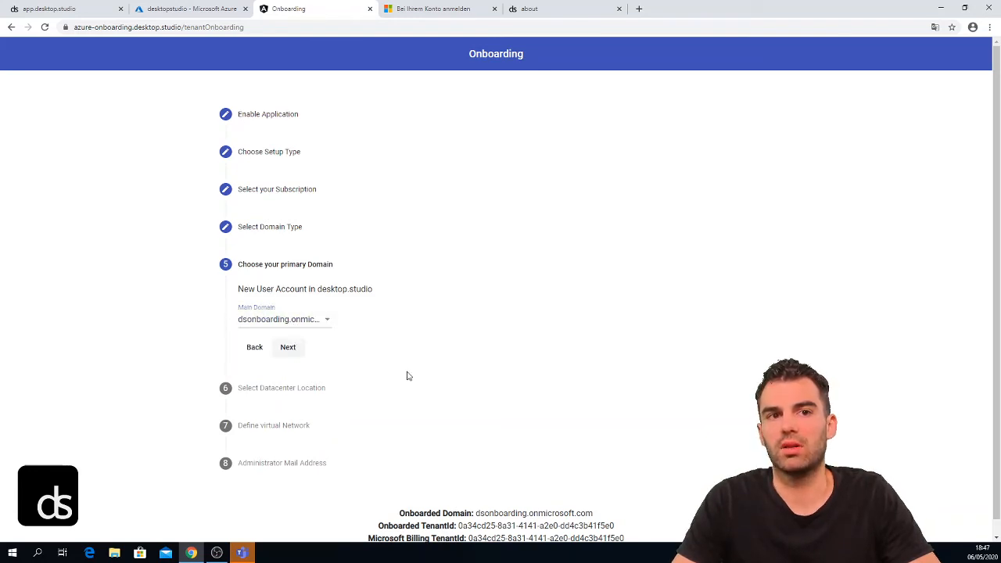
{"action": "left_click", "coordinate": [295, 350]}
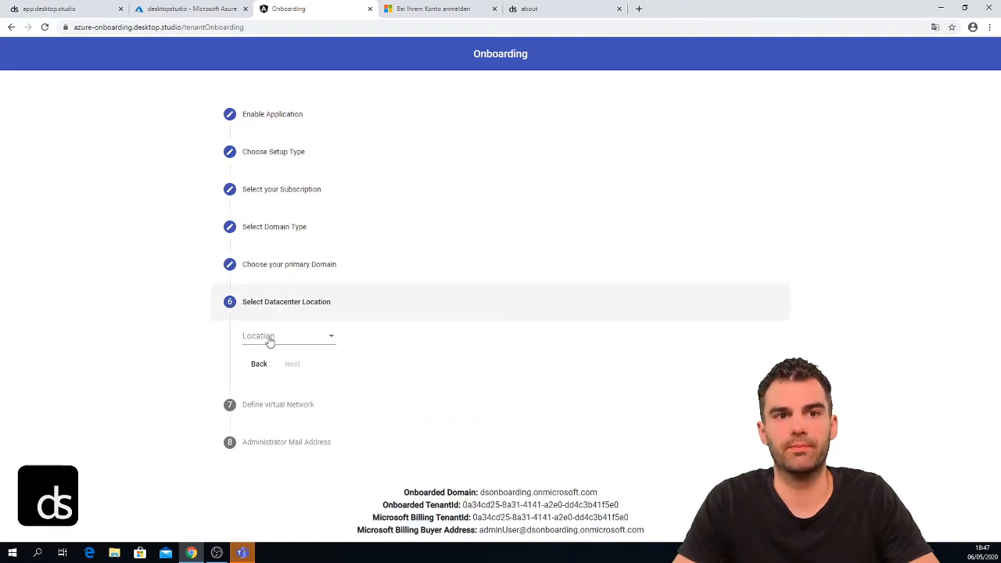
- Choose West Europe as the datacenter location and continue
{"action": "left_click", "coordinate": [271, 338]}
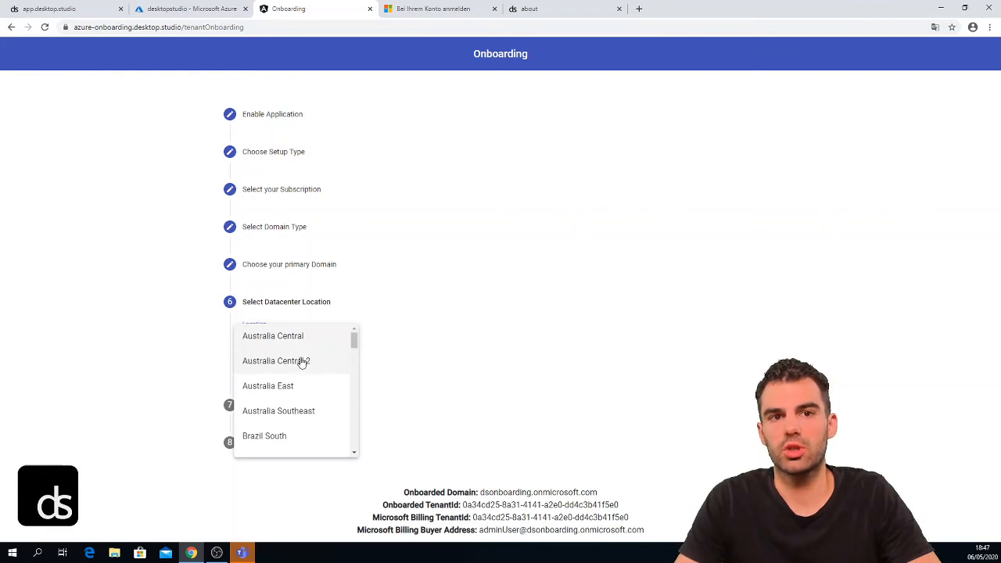
{"action": "scroll", "coordinate": [311, 355], "scroll_direction": "down", "scroll_amount": 12}
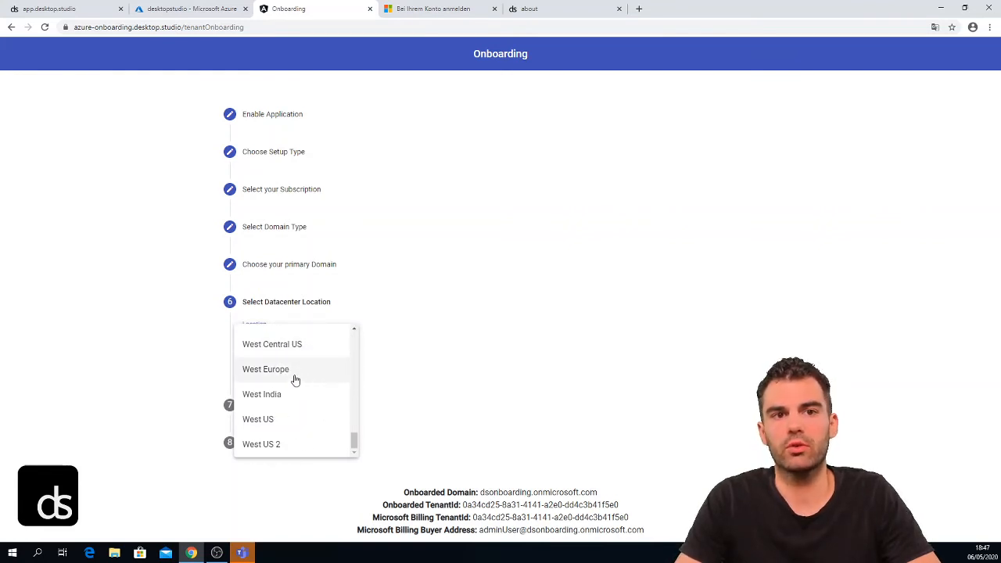
{"action": "left_click", "coordinate": [295, 375]}
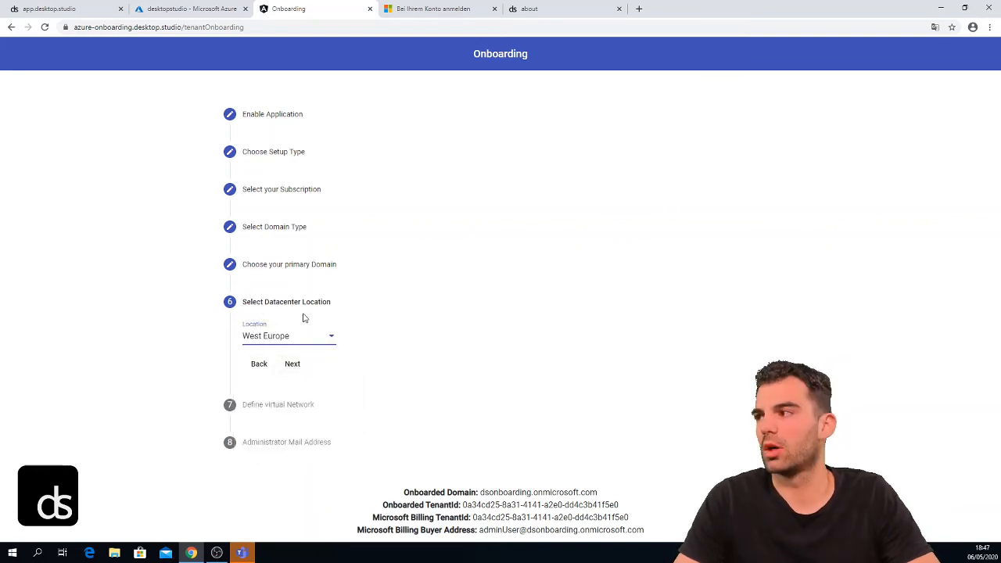
{"action": "left_click", "coordinate": [291, 364]}
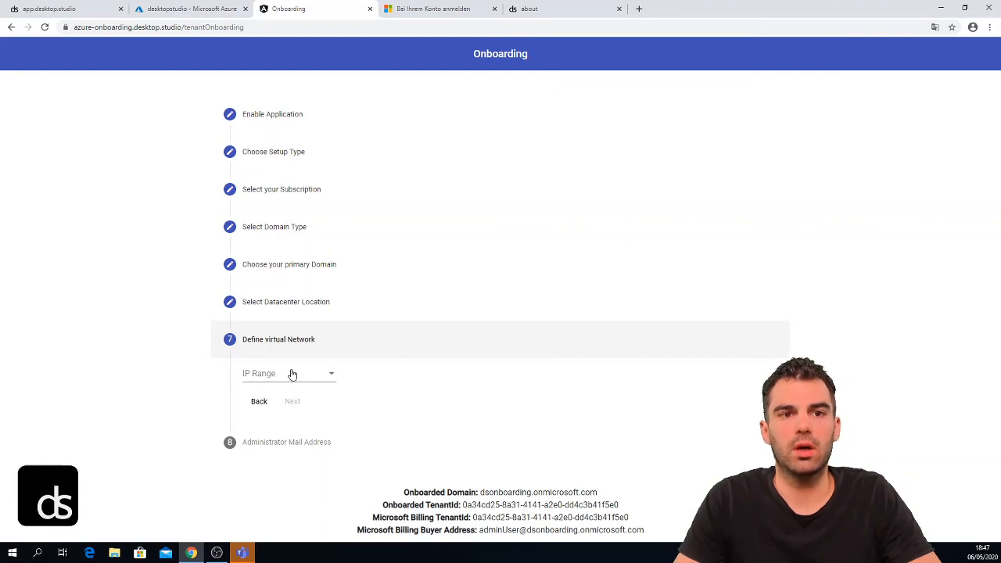
- Set the virtual network IP range to 10.250.0.0/16 and advance to the administrator e-mail step
{"action": "left_click", "coordinate": [292, 375]}
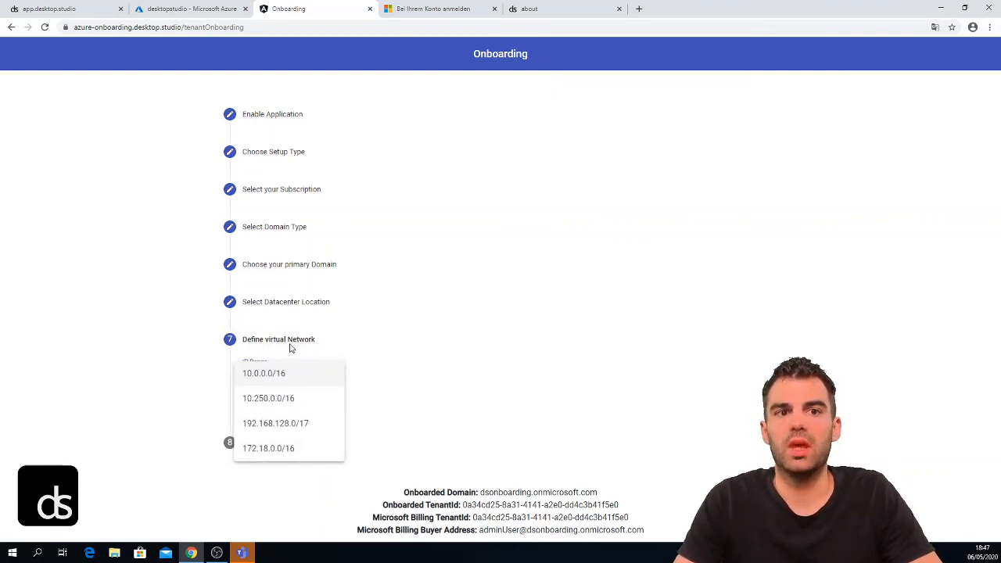
{"action": "left_click", "coordinate": [262, 400]}
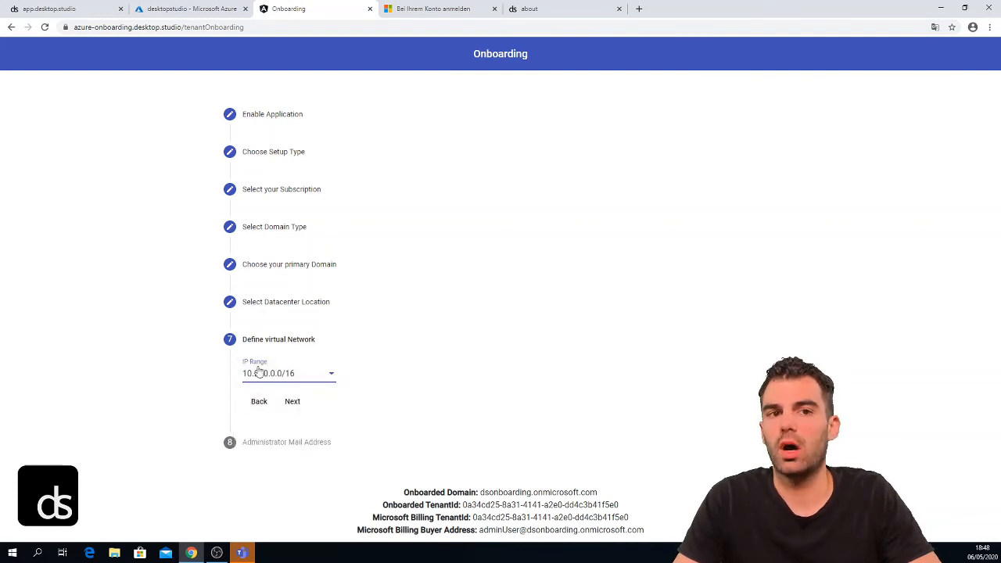
{"action": "left_click", "coordinate": [292, 401]}
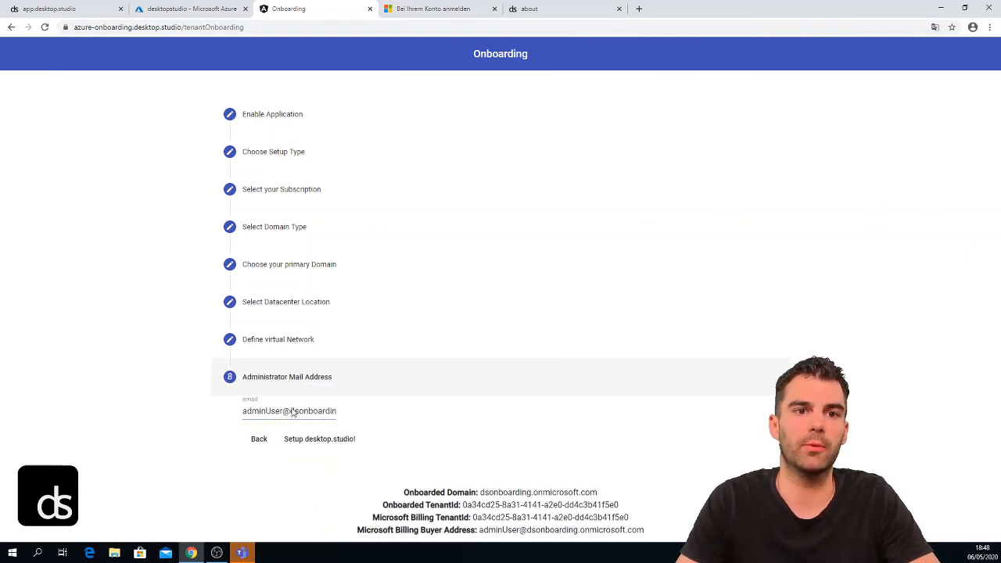
- Replace the prefilled administrator e-mail with your own address and submit the desktop.studio setup
{"action": "left_click", "coordinate": [245, 412]}
{"action": "left_click_drag", "start_coordinate": [244, 411], "coordinate": [344, 422]}
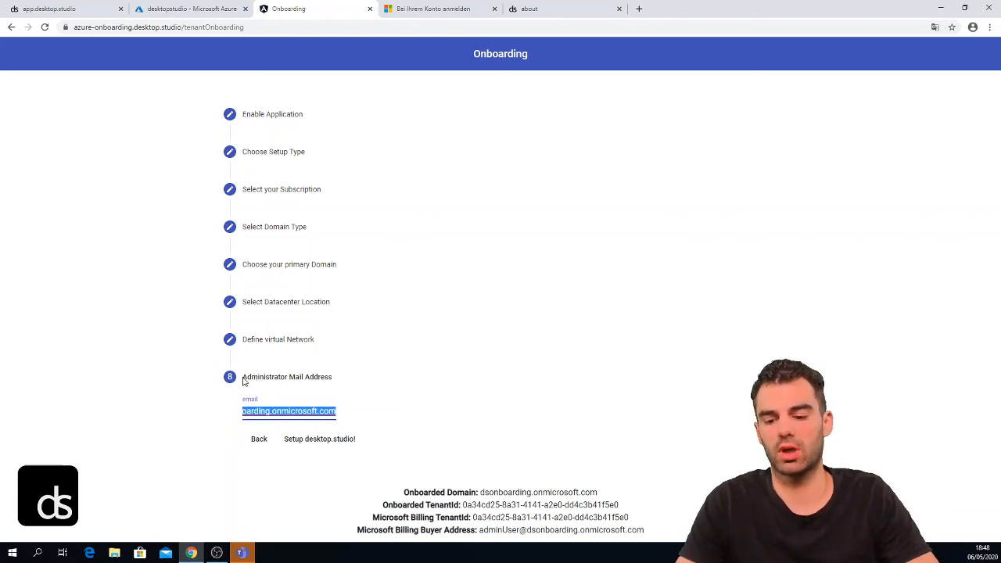
{"action": "key", "text": "BackSpace"}
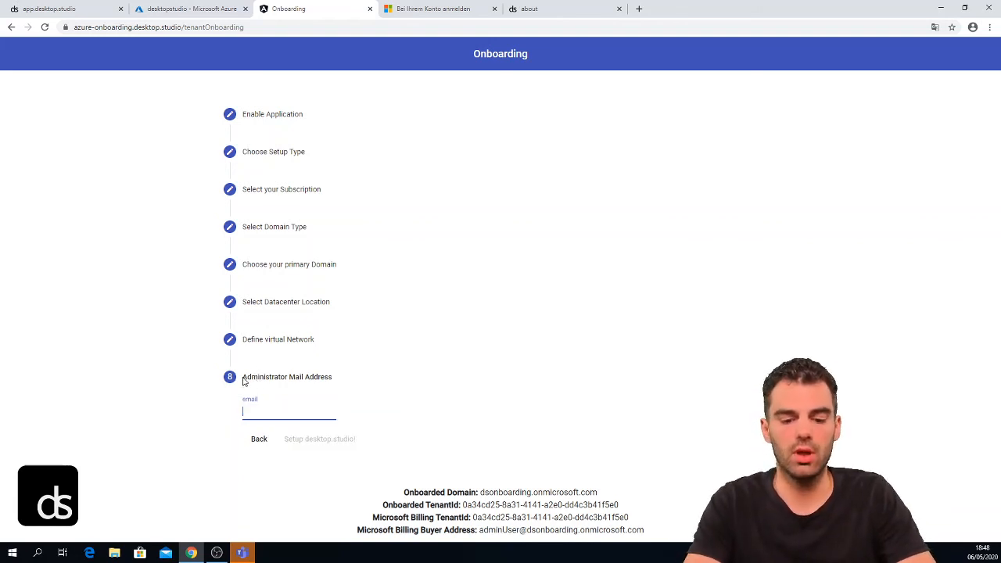
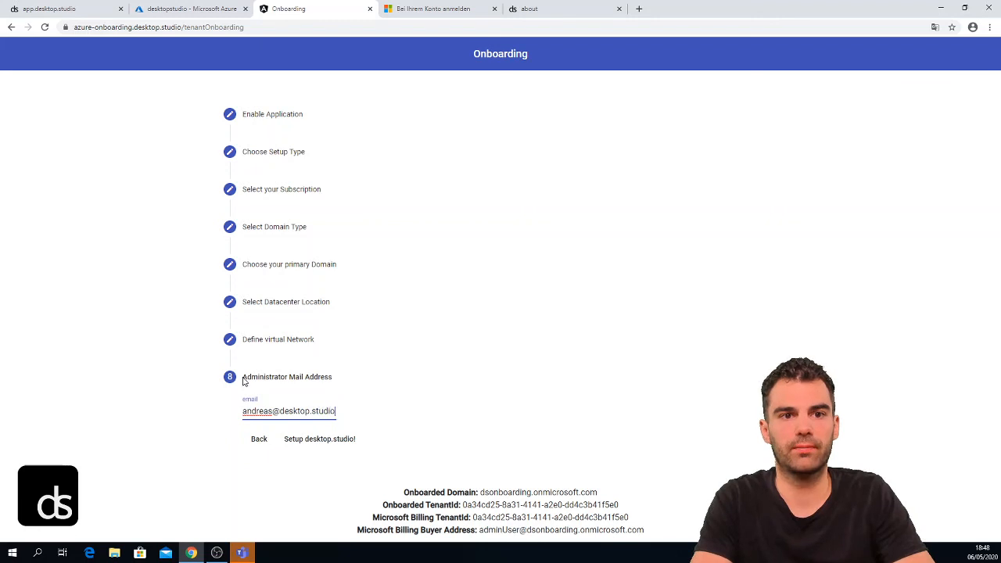
{"action": "left_click", "coordinate": [319, 440]}
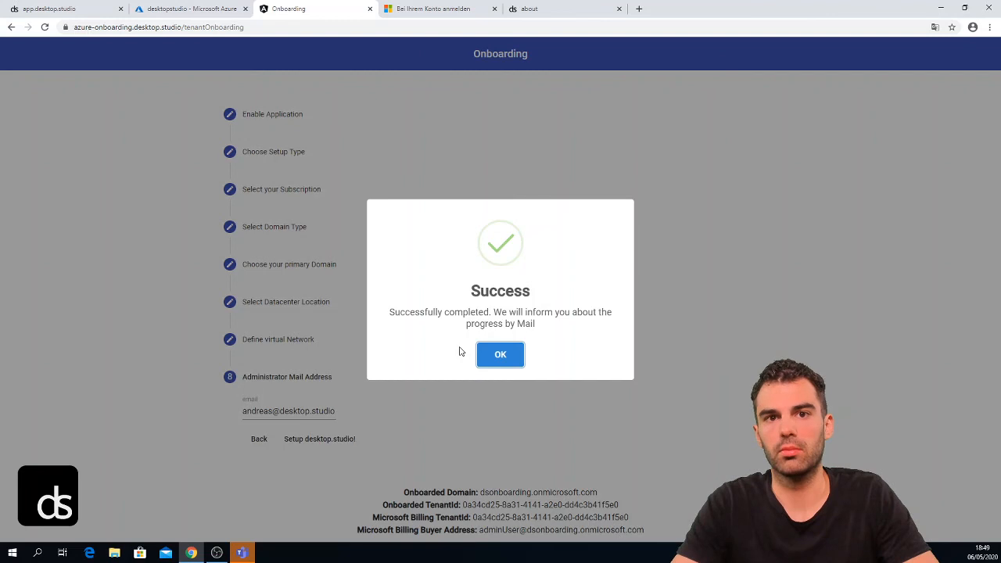
- Dismiss the Success confirmation with OK
{"action": "left_click", "coordinate": [487, 345]}
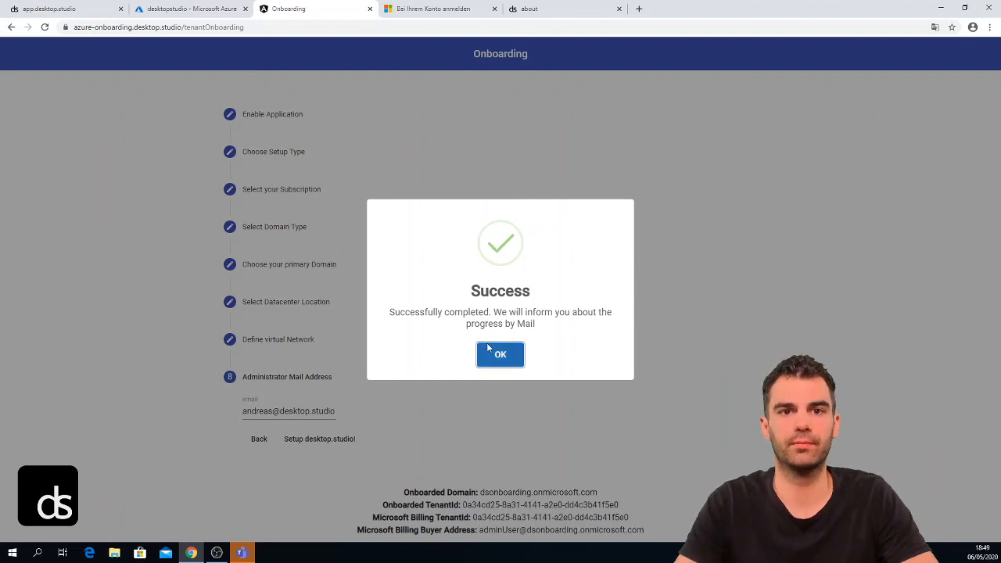